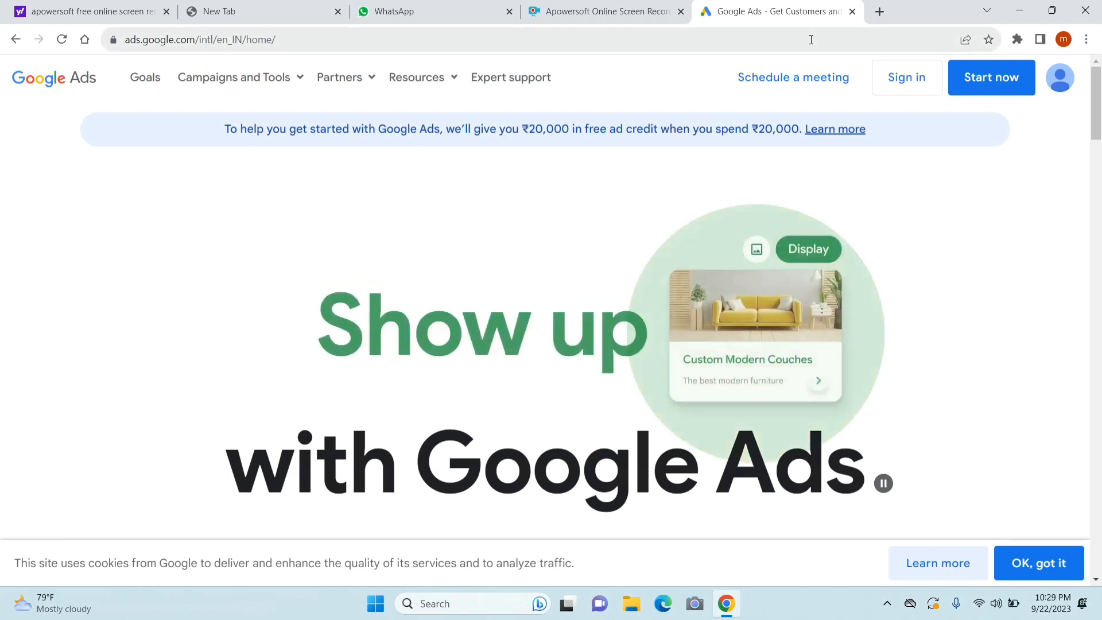
# Open the Google Ads account and start a new campaign without a goal's guidance
pyautogui.click(998, 85)
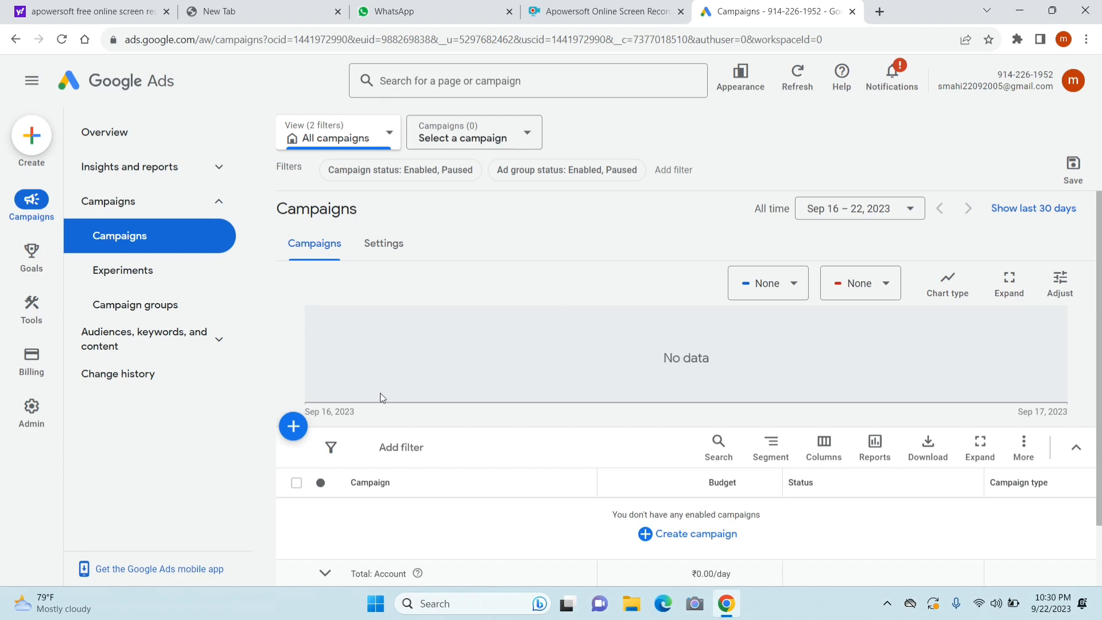
pyautogui.click(295, 430)
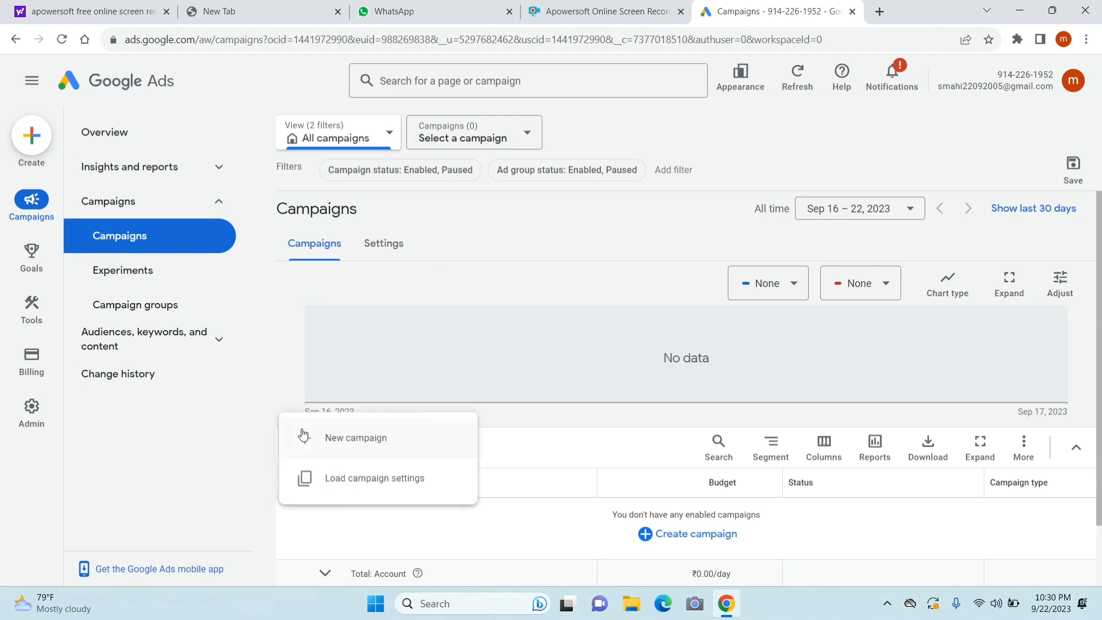
pyautogui.click(357, 439)
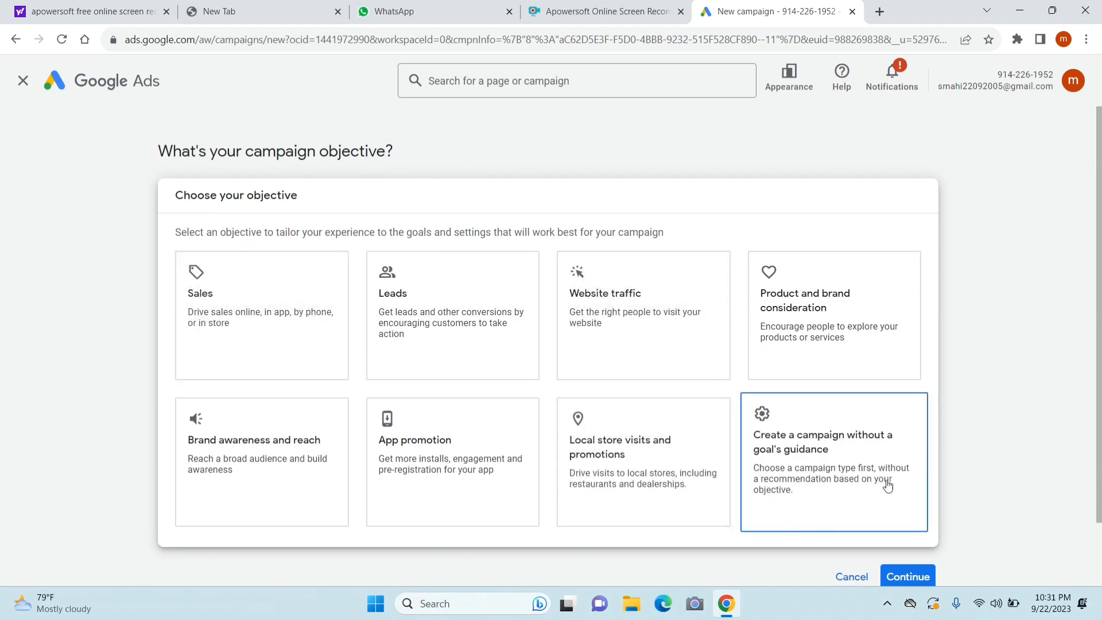
pyautogui.click(833, 459)
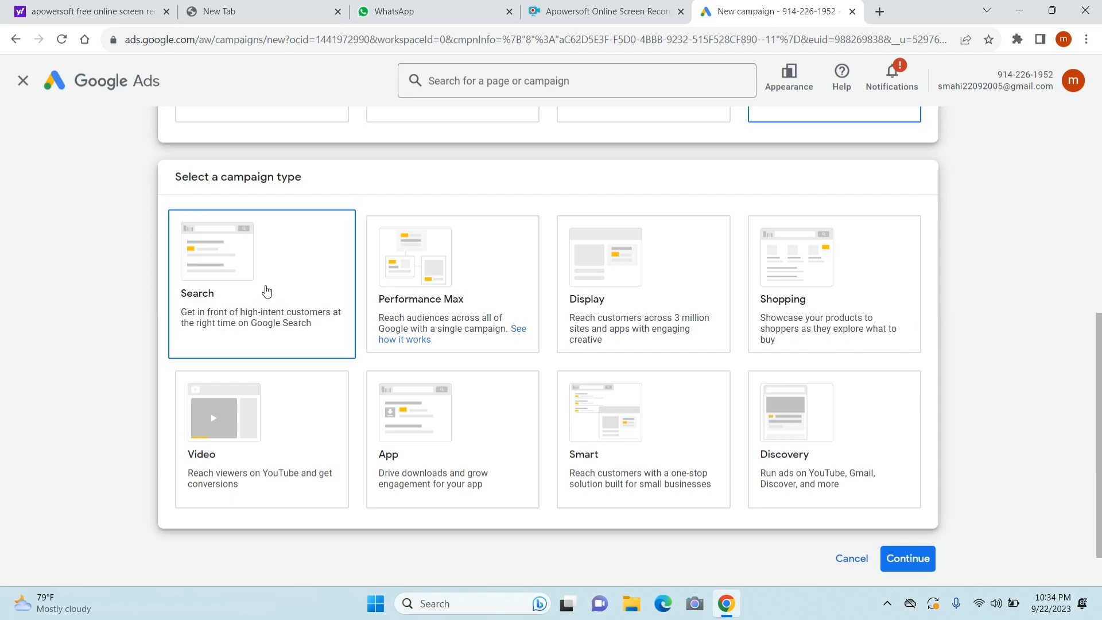
pyautogui.scroll(-8, 267, 292)
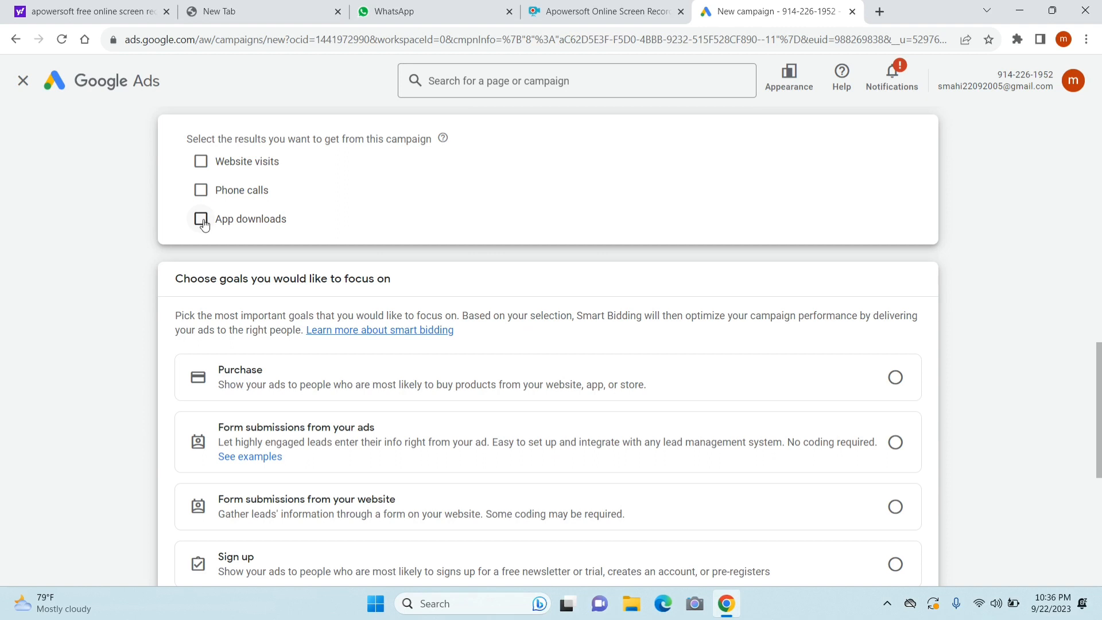
pyautogui.click(201, 161)
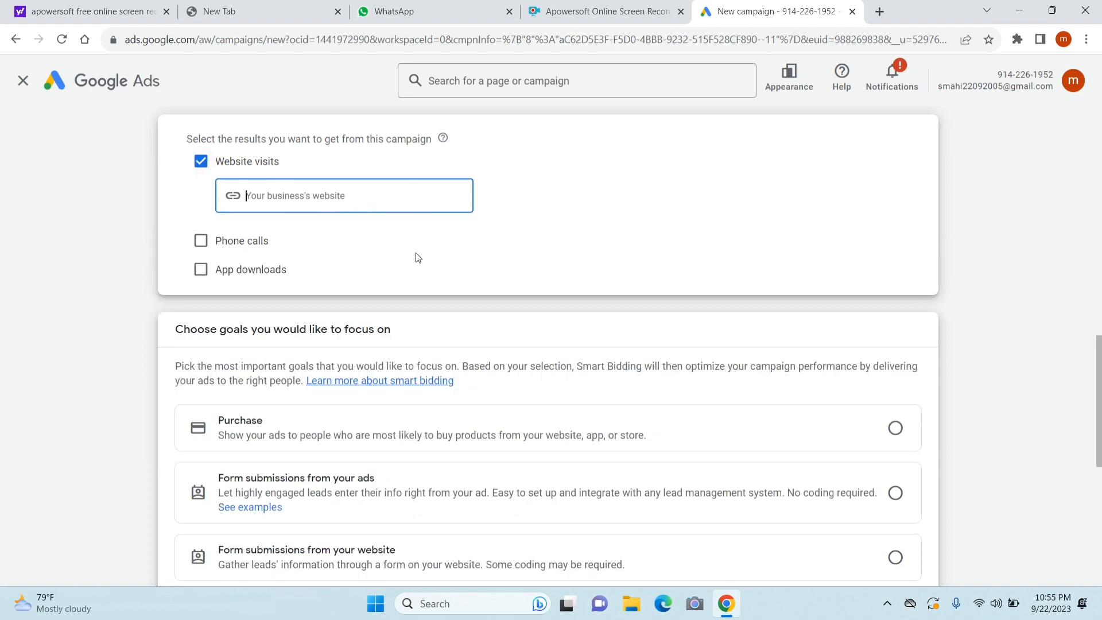
pyautogui.rightClick(331, 200)
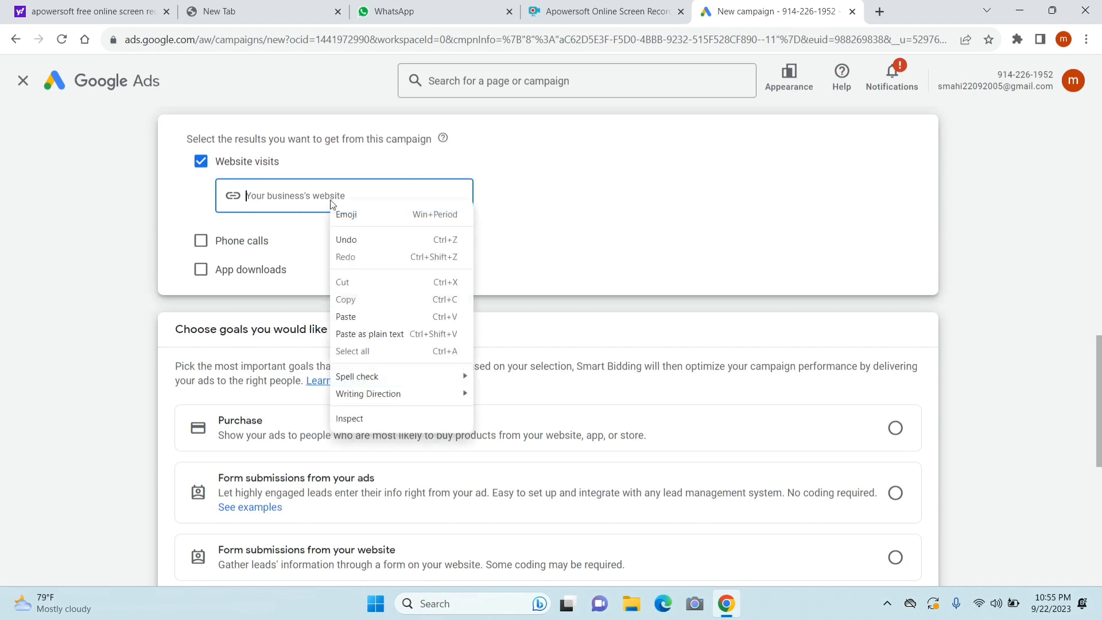
pyautogui.click(385, 316)
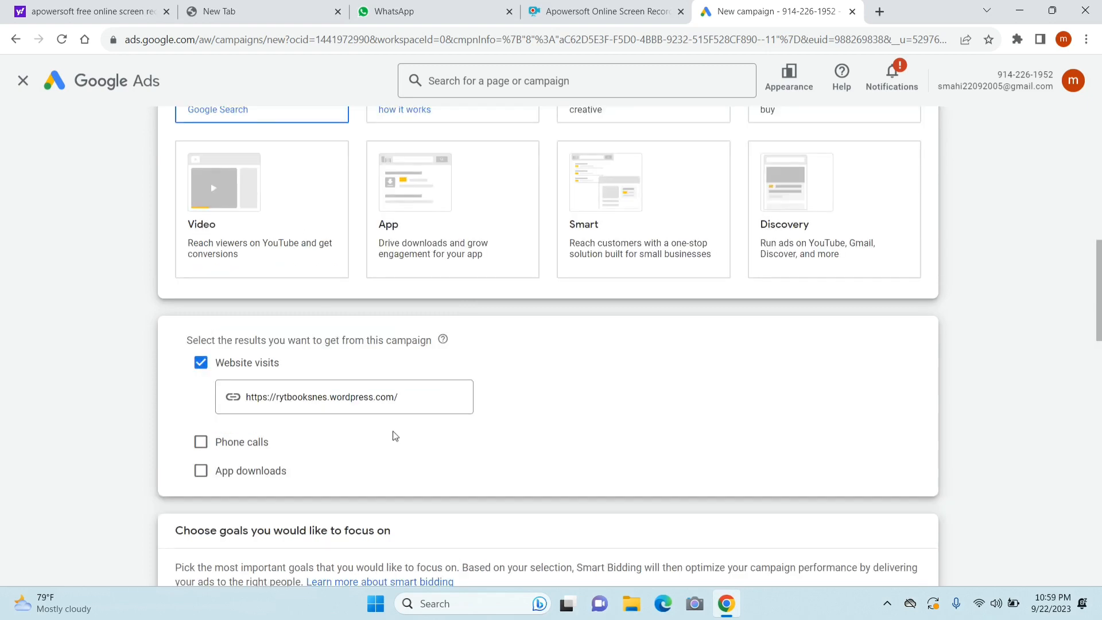
# Review the available campaign goals and select Purchase as the goal to focus on
pyautogui.scroll(-7, 395, 436)
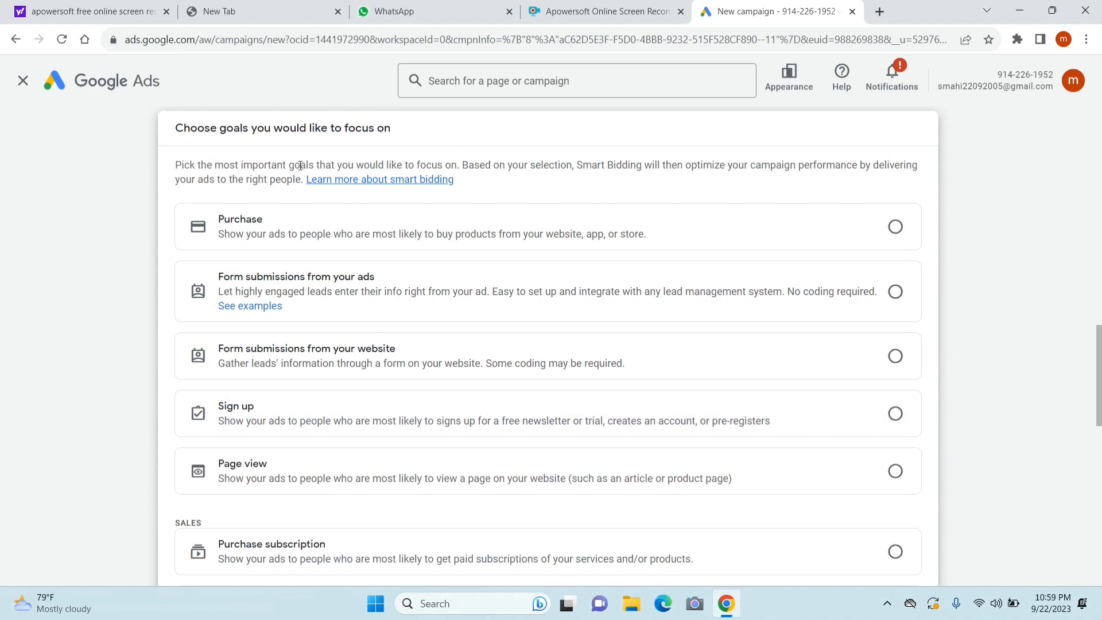
pyautogui.scroll(-1, 442, 245)
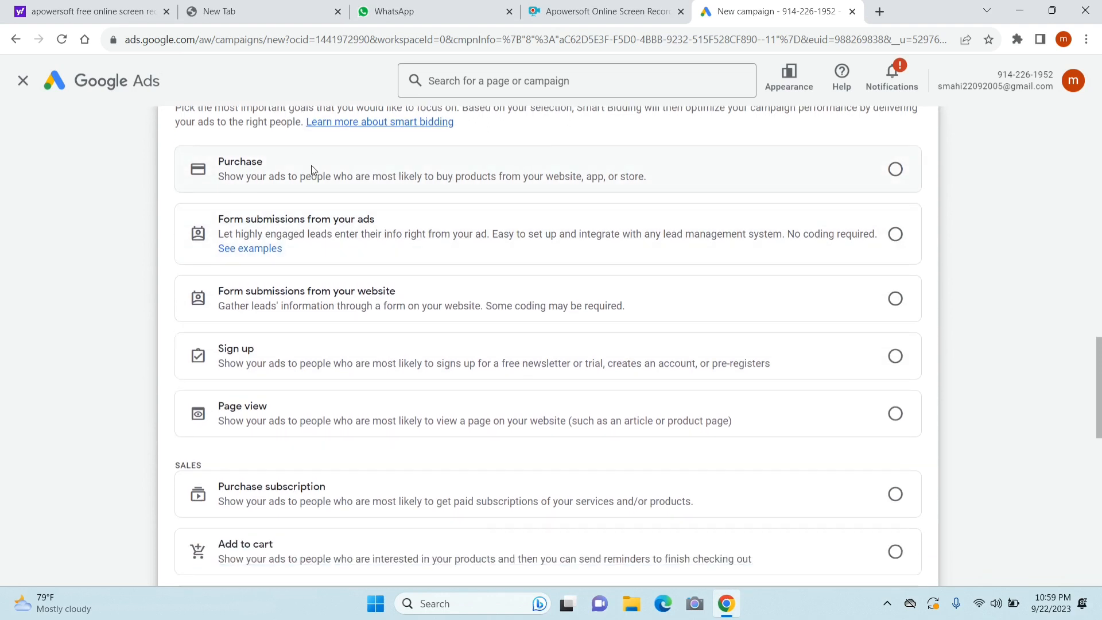
pyautogui.scroll(-6, 363, 491)
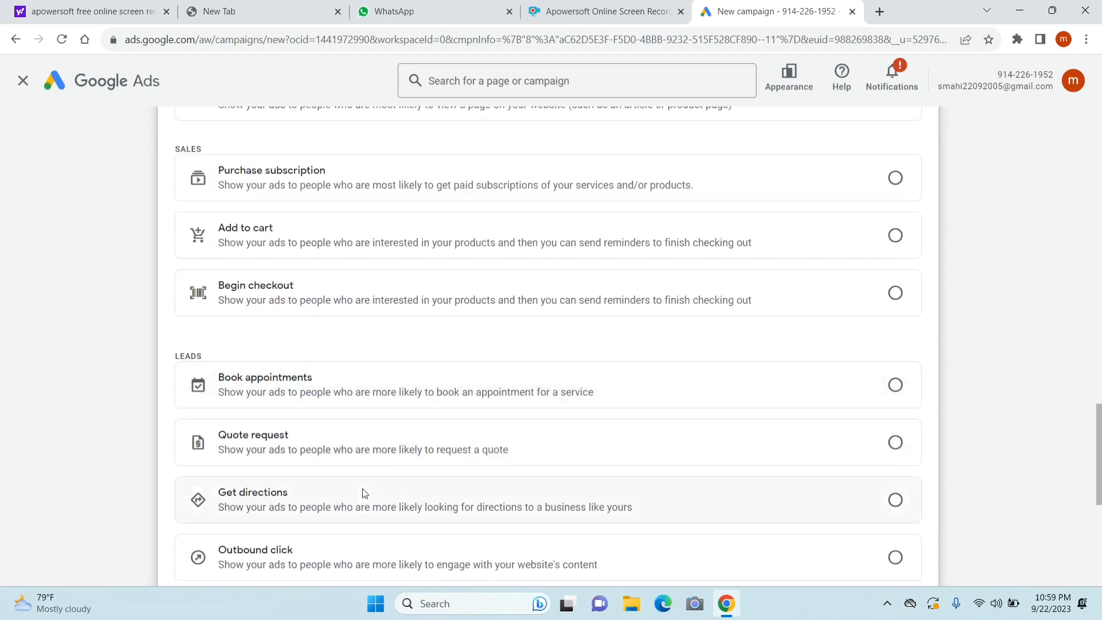
pyautogui.scroll(7, 363, 493)
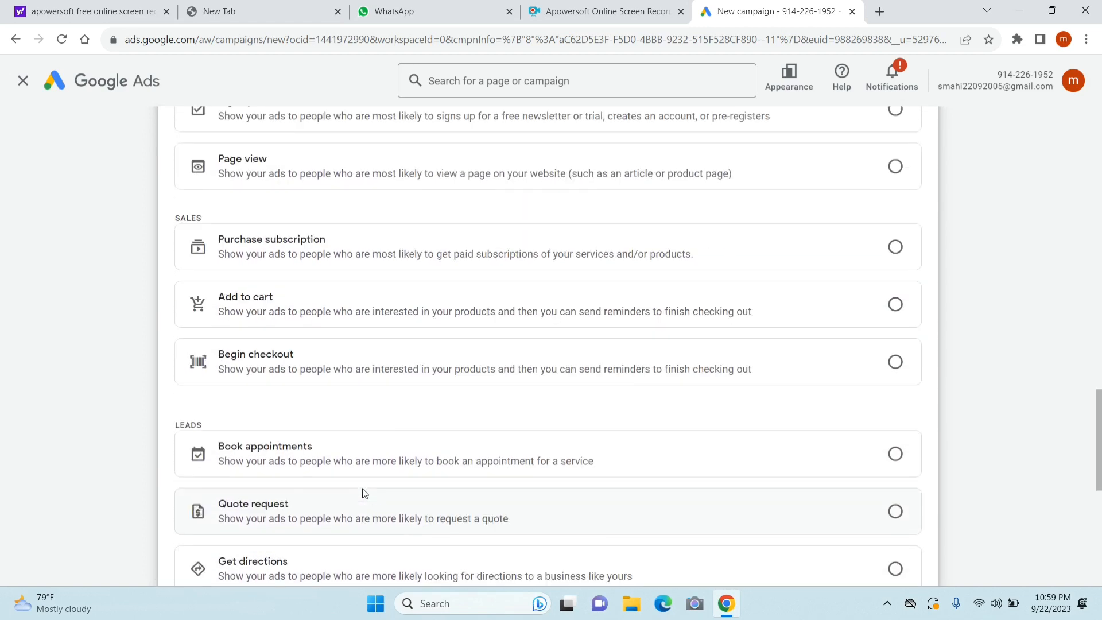
pyautogui.scroll(2, 362, 492)
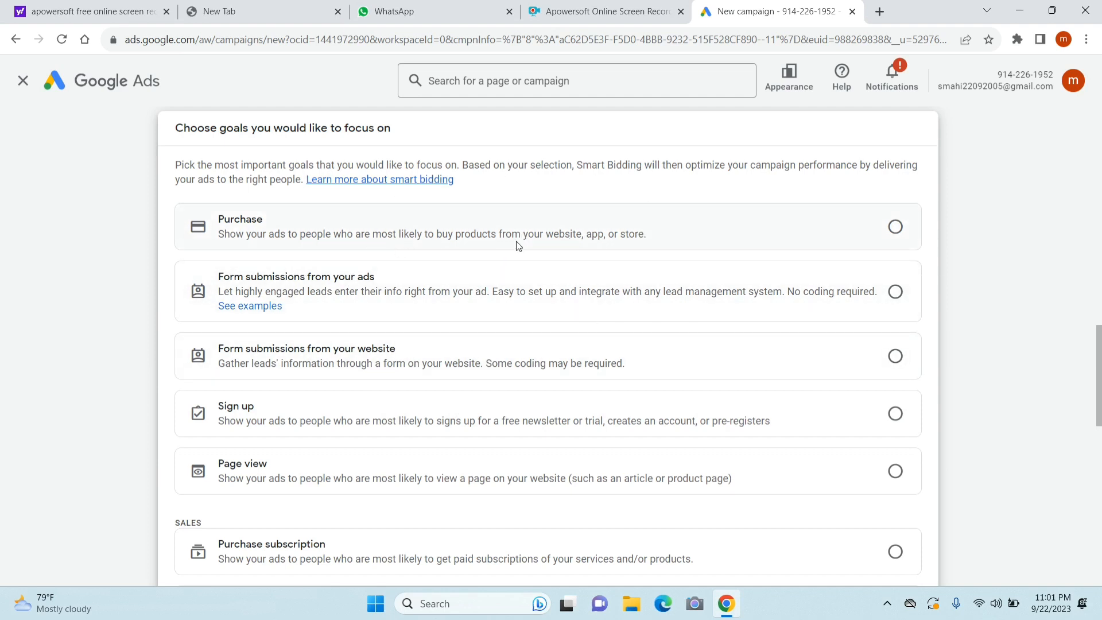
pyautogui.click(403, 237)
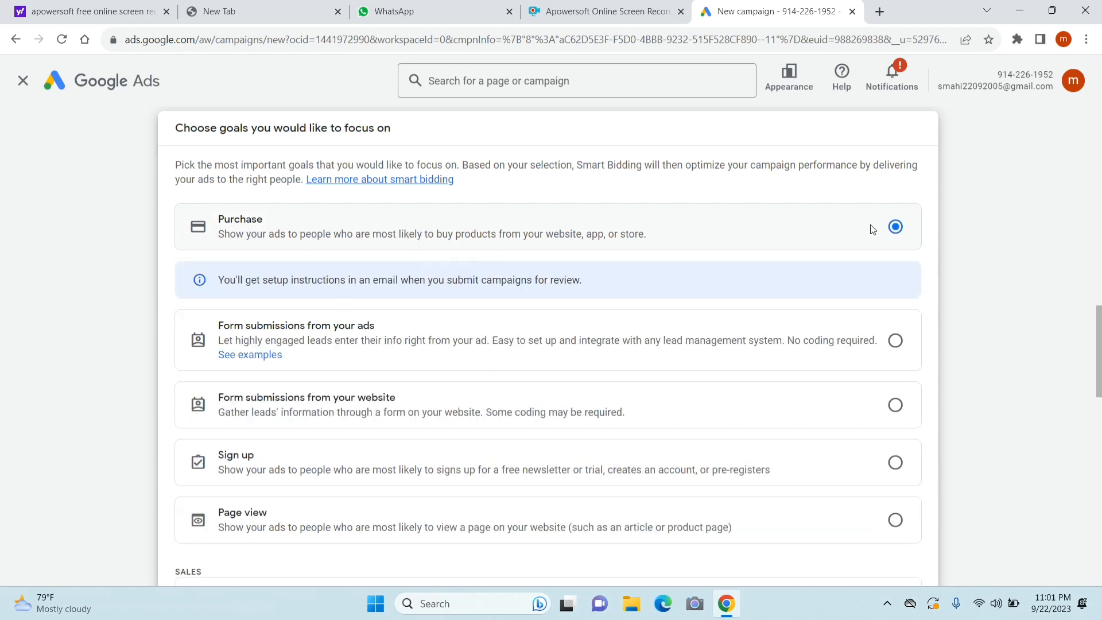
# Name the campaign "Search campaign (Old Books)" and agree to continue with enhanced conversions turned on
pyautogui.scroll(-10, 871, 227)
pyautogui.scroll(-6, 870, 225)
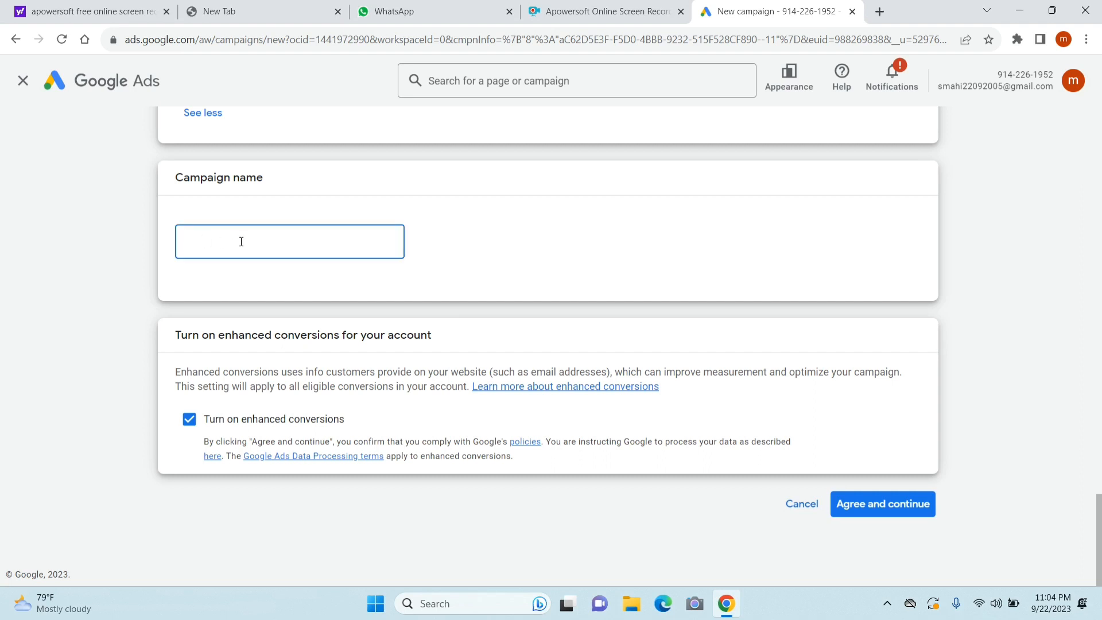
pyautogui.rightClick(196, 240)
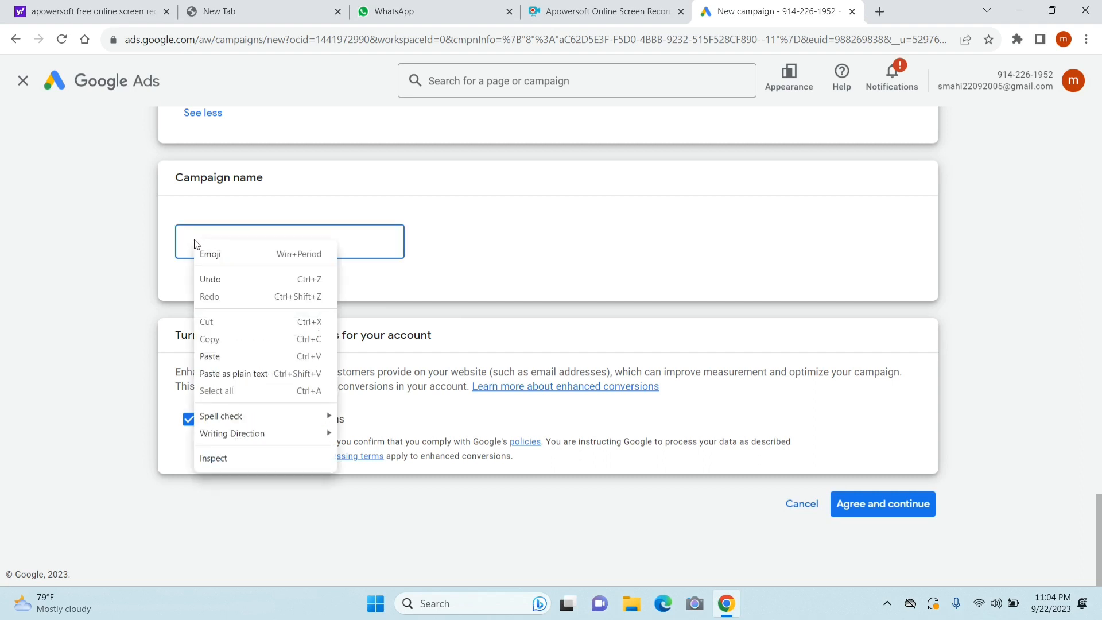
pyautogui.click(238, 362)
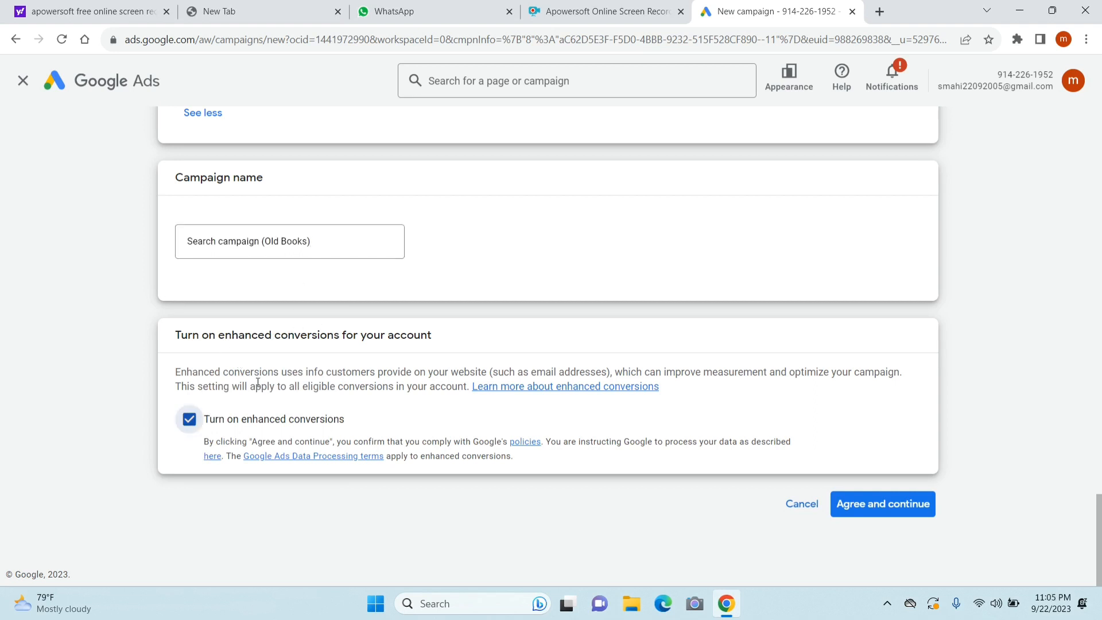
pyautogui.click(880, 512)
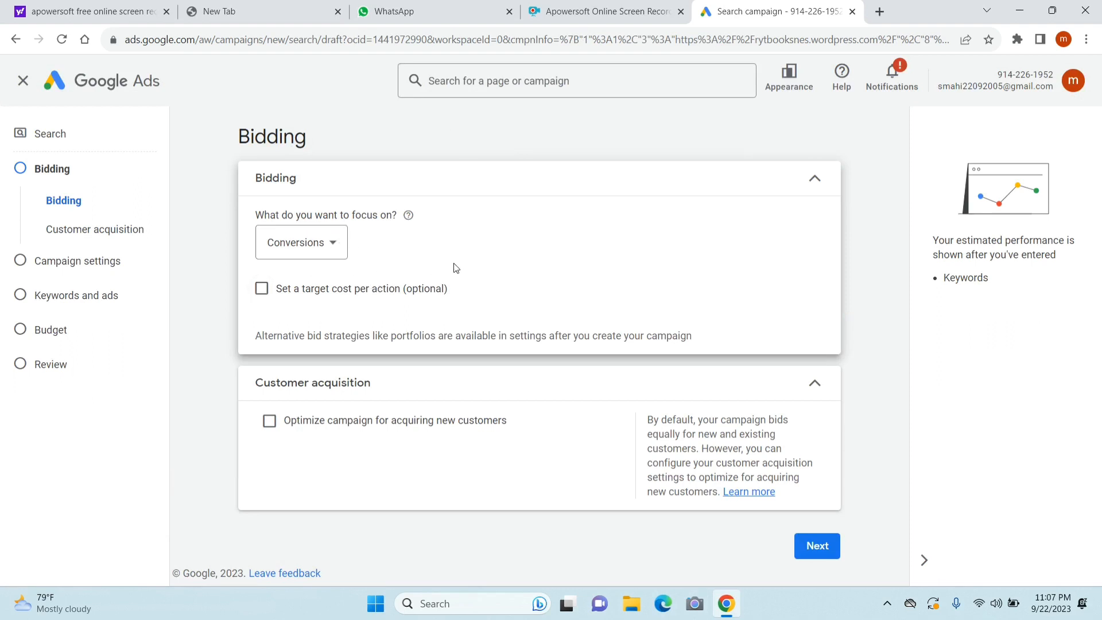
# Focus the bidding on Clicks with a maximum CPC bid limit of ₹10 and proceed to the campaign settings
pyautogui.click(327, 245)
pyautogui.moveTo(328, 250)
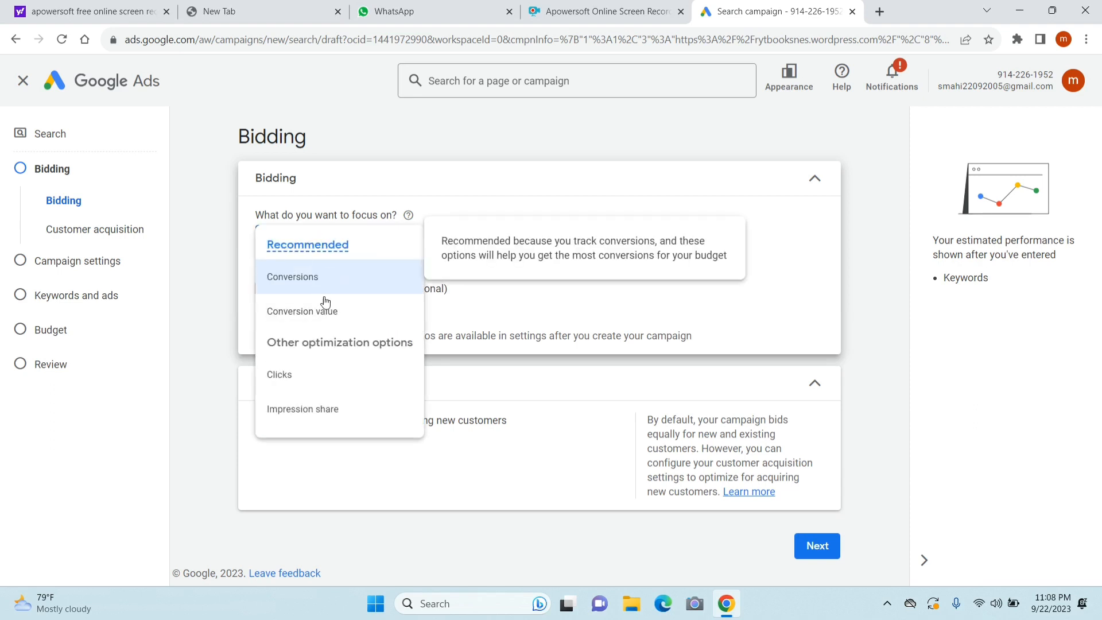
pyautogui.click(328, 375)
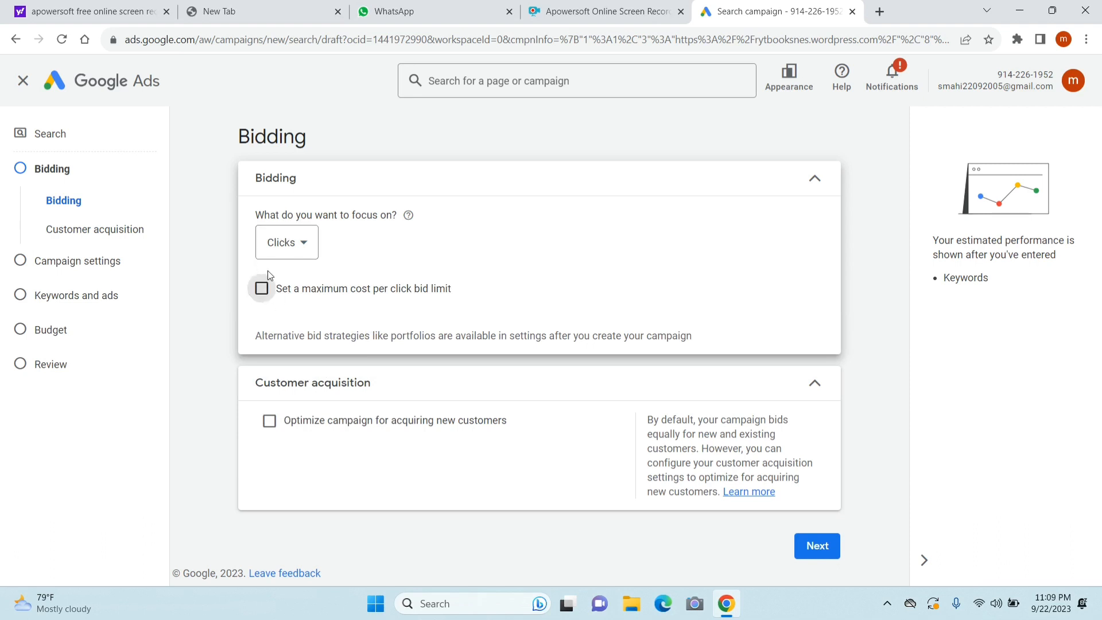
pyautogui.click(261, 290)
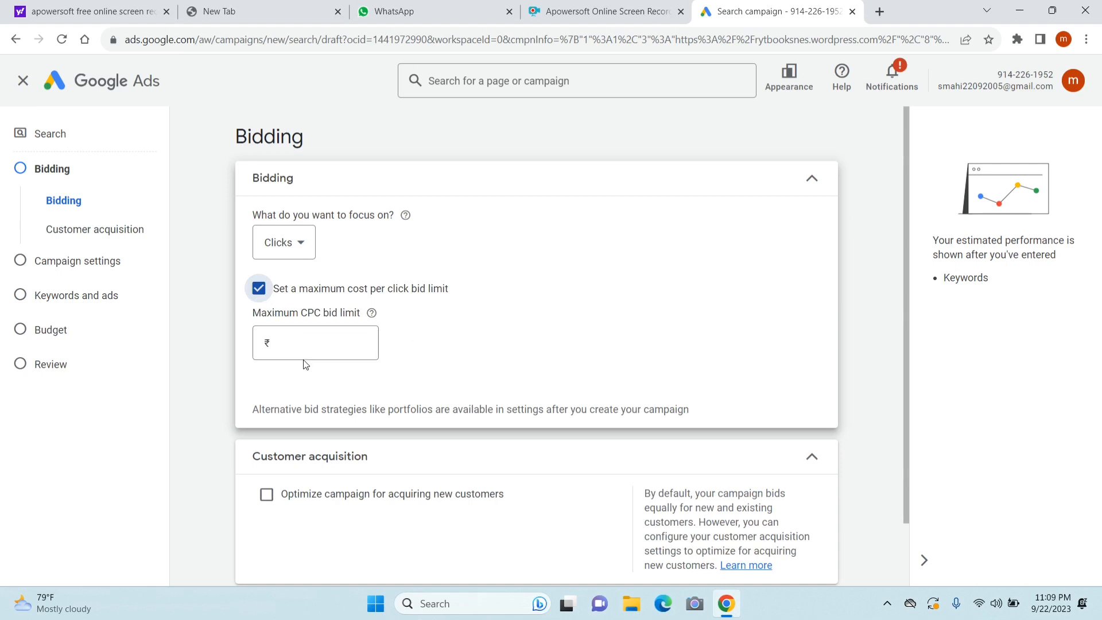
pyautogui.click(299, 342)
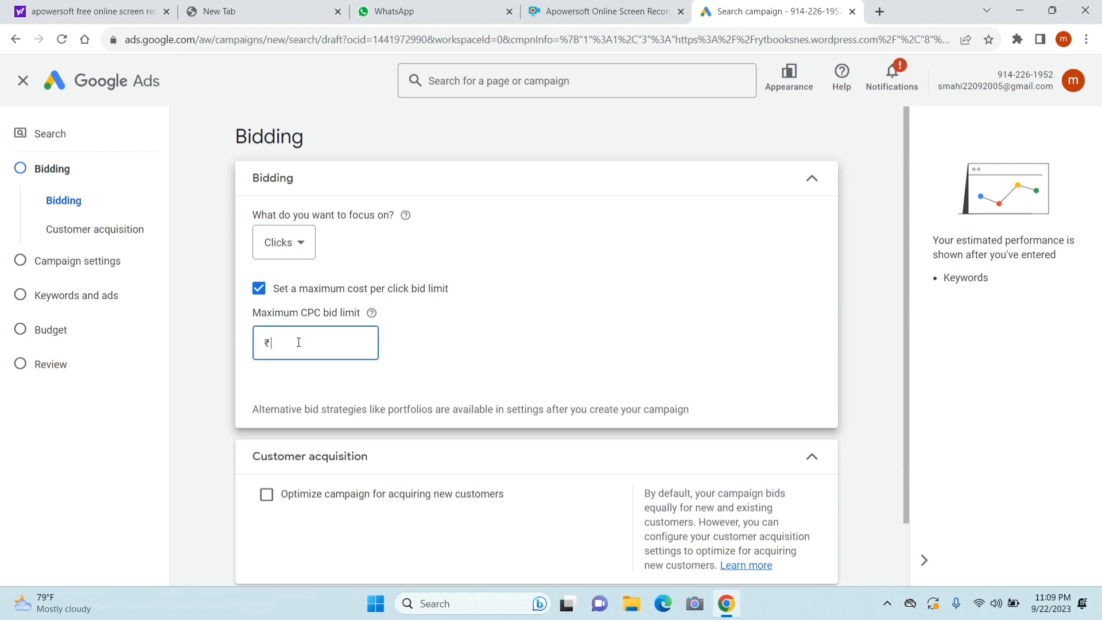
pyautogui.write('10')
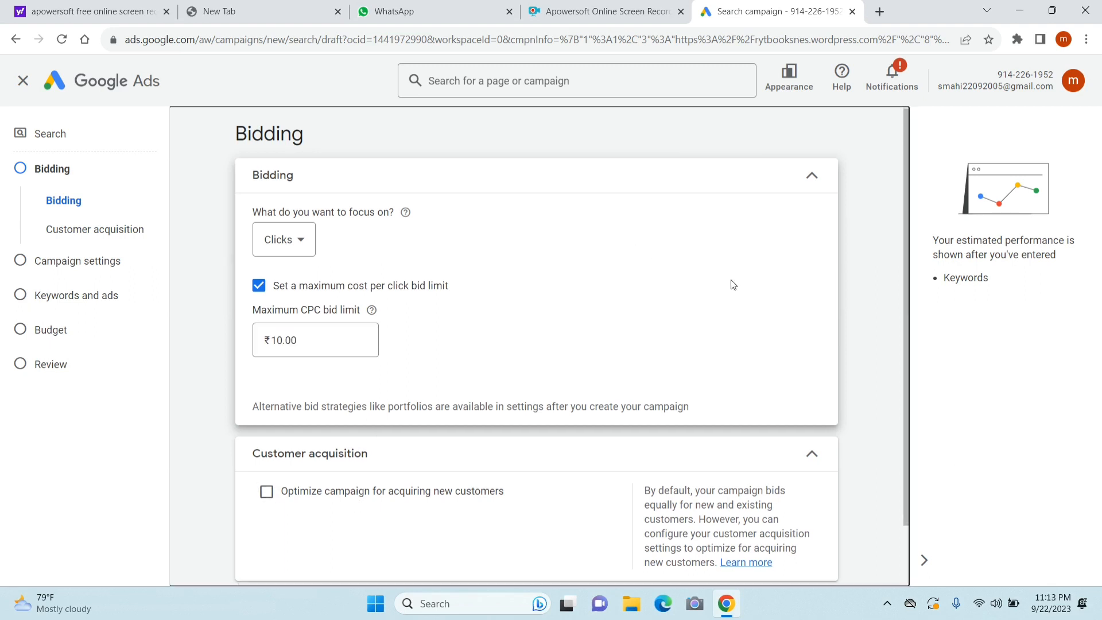
pyautogui.scroll(-1, 732, 285)
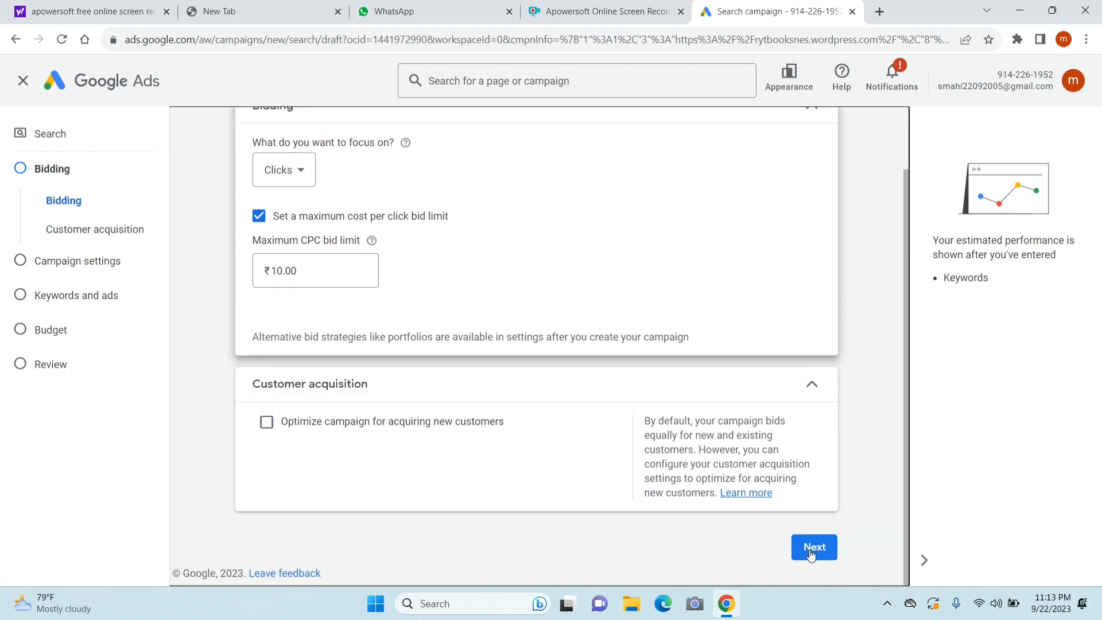
pyautogui.click(811, 550)
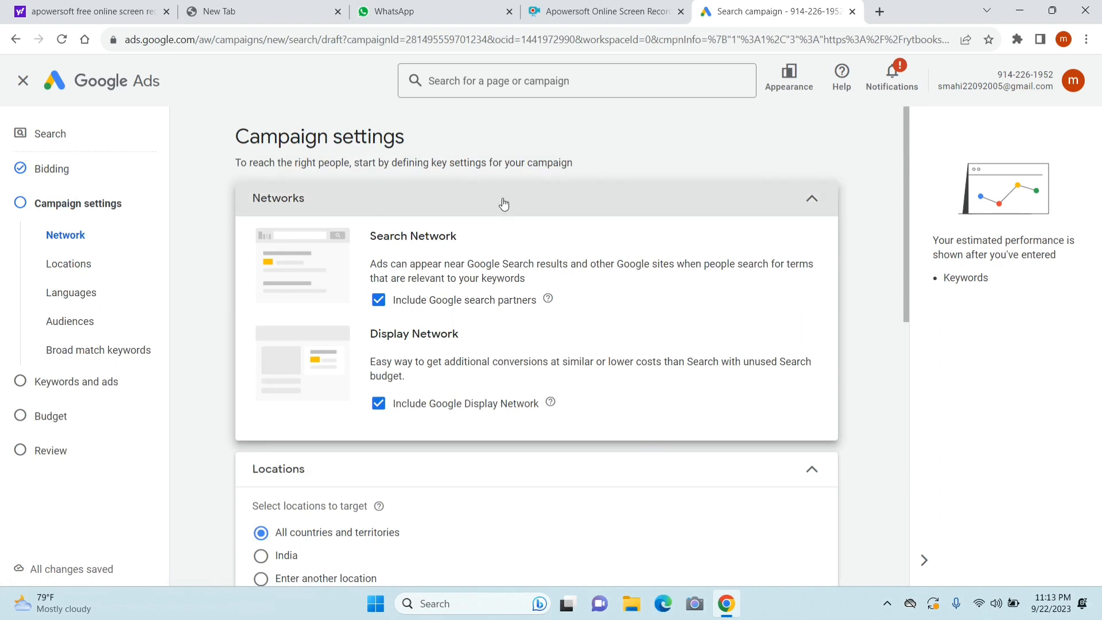
# Exclude the Google Display Network and Google search partners from the campaign and set its target location to India
pyautogui.click(380, 404)
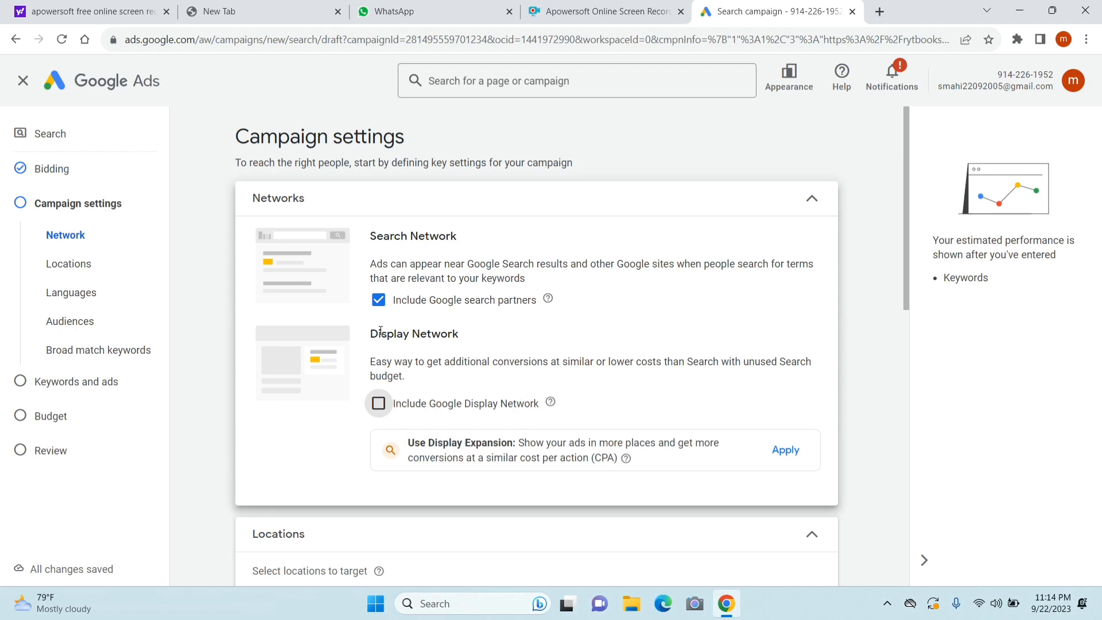
pyautogui.click(378, 300)
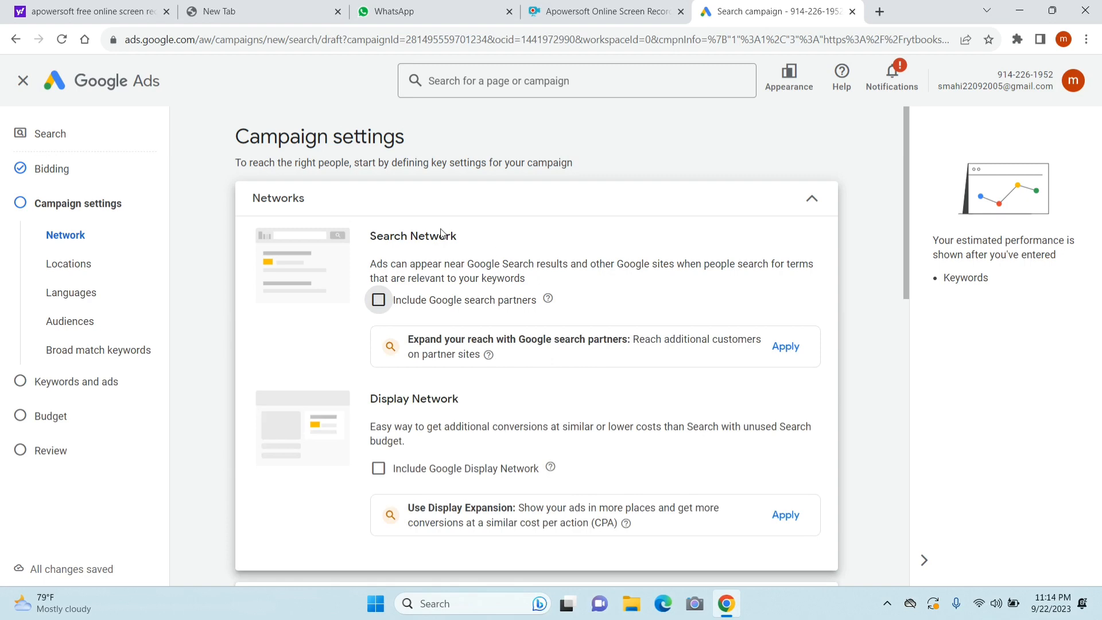
pyautogui.press('Down')
pyautogui.scroll(-8, 442, 233)
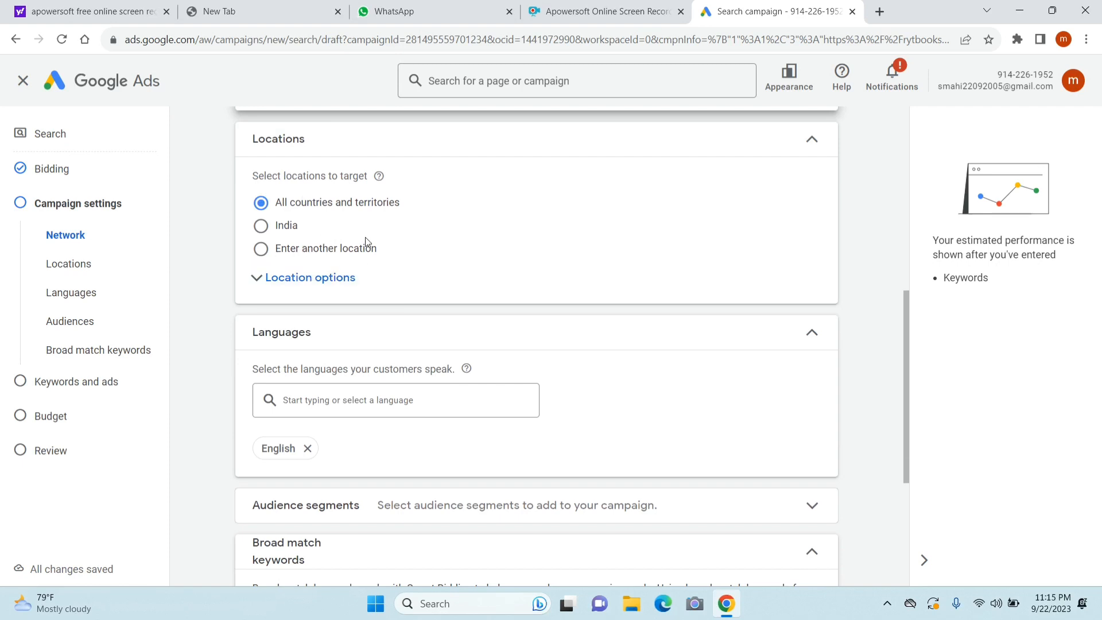
pyautogui.click(321, 276)
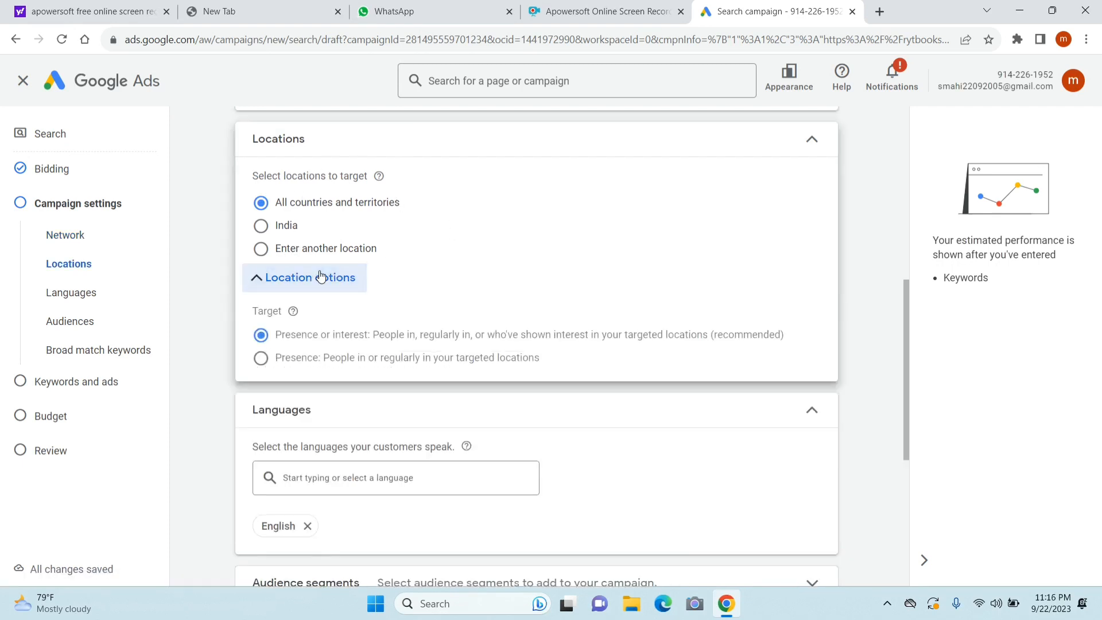
pyautogui.click(264, 232)
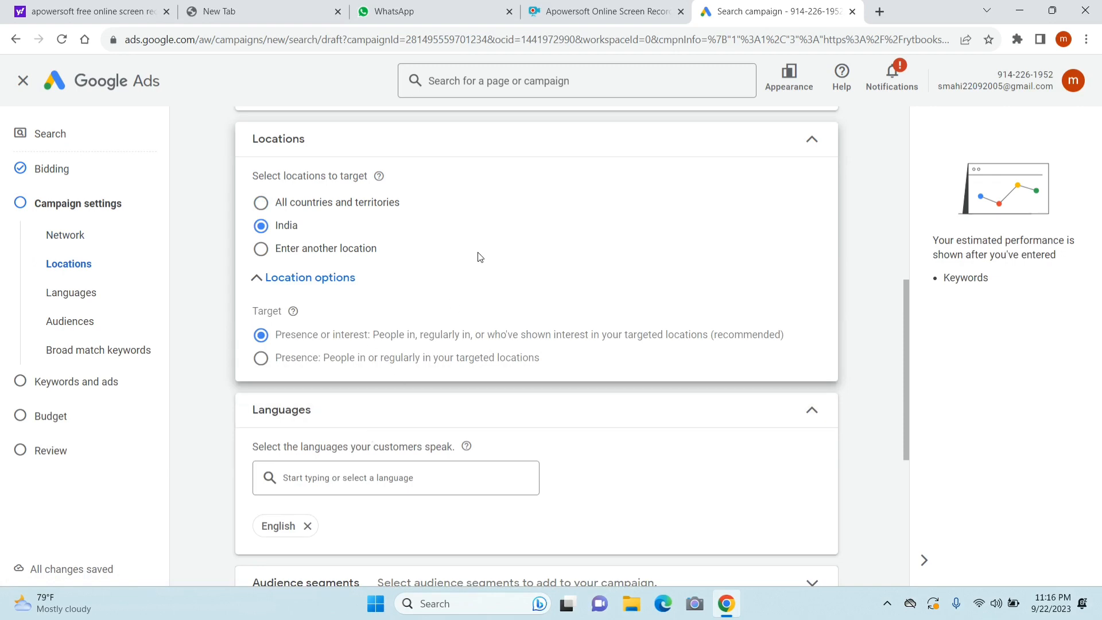
# Add Hindi to the languages the campaign's customers speak
pyautogui.scroll(-5, 495, 240)
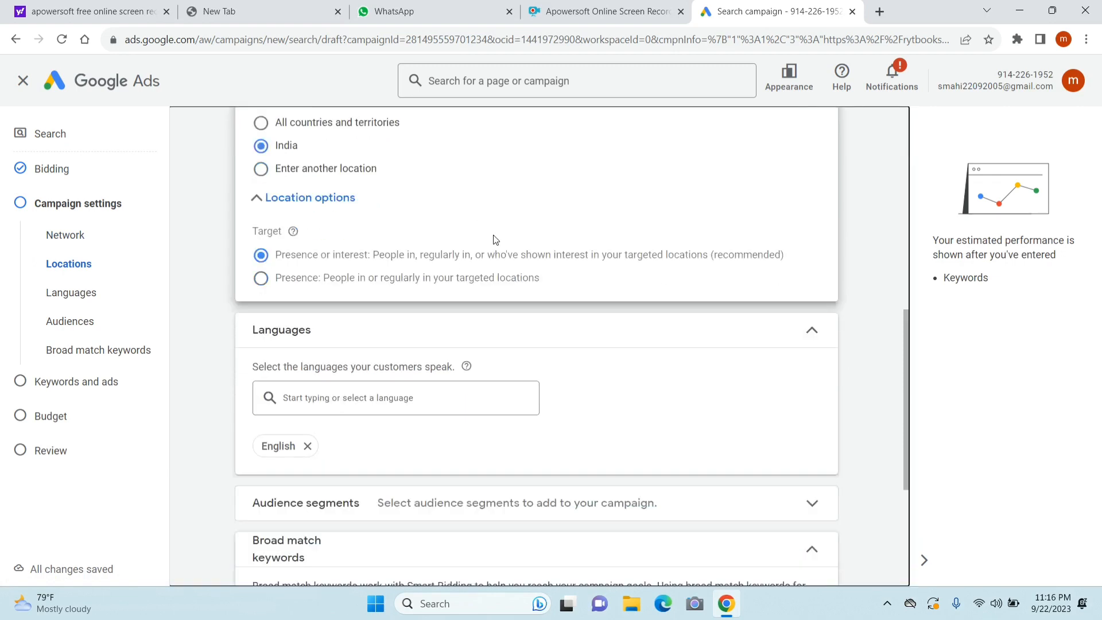
pyautogui.scroll(1, 495, 239)
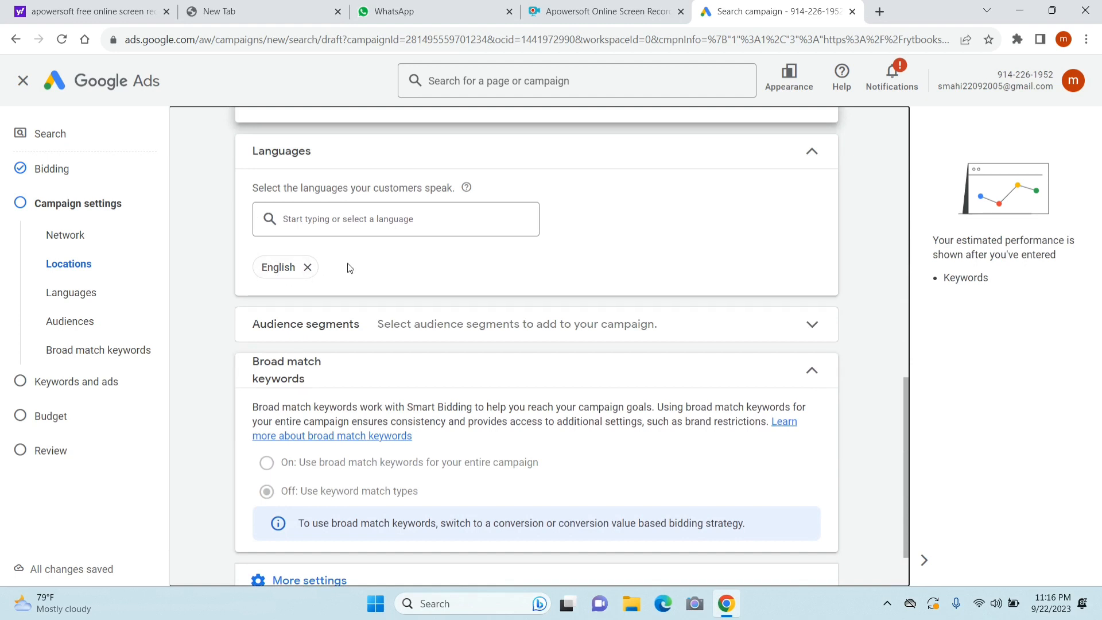
pyautogui.click(372, 220)
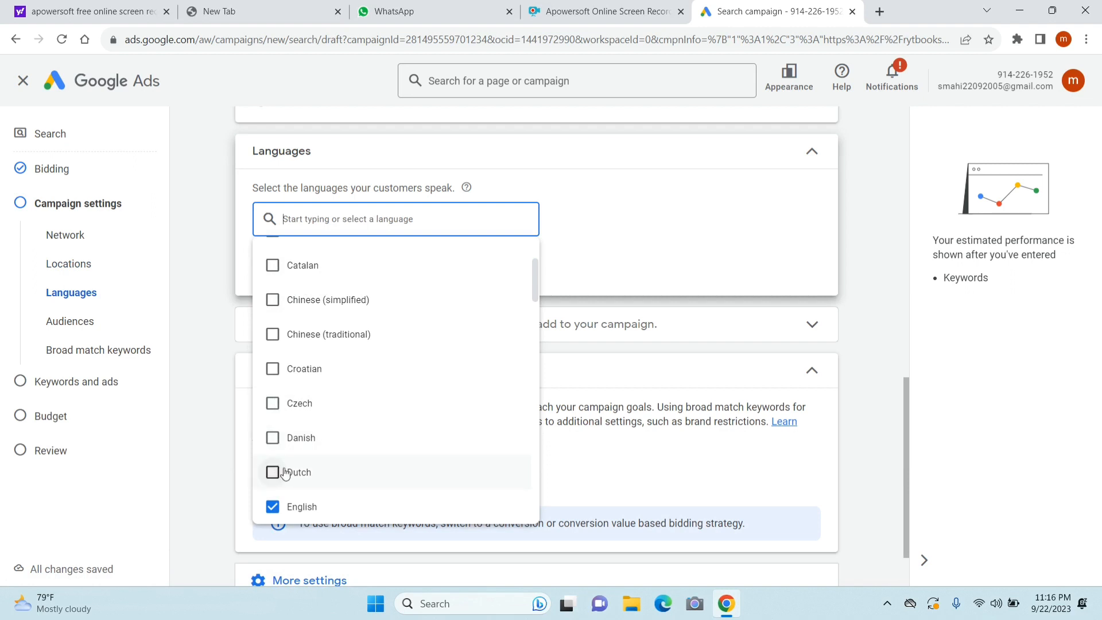
pyautogui.write('hin')
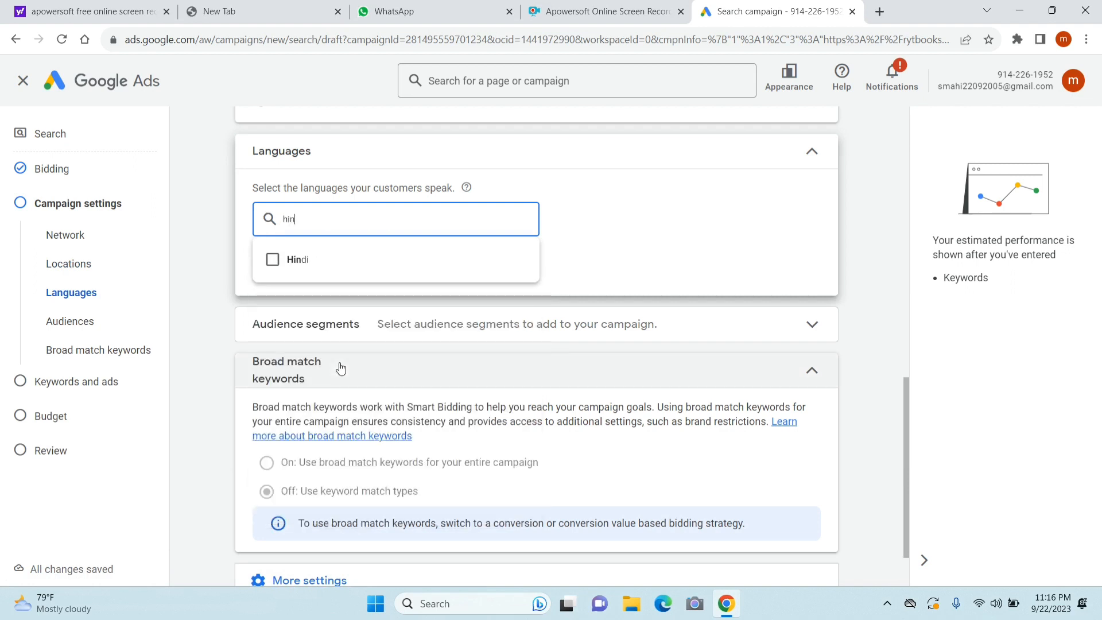
pyautogui.click(272, 260)
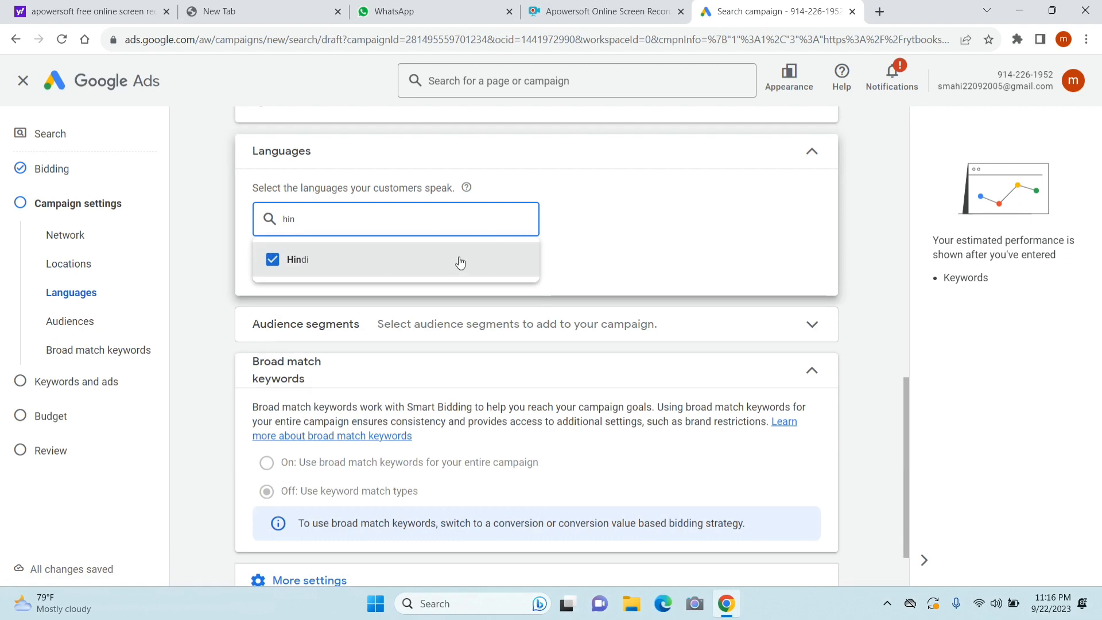
pyautogui.click(276, 262)
pyautogui.click(275, 261)
pyautogui.click(607, 240)
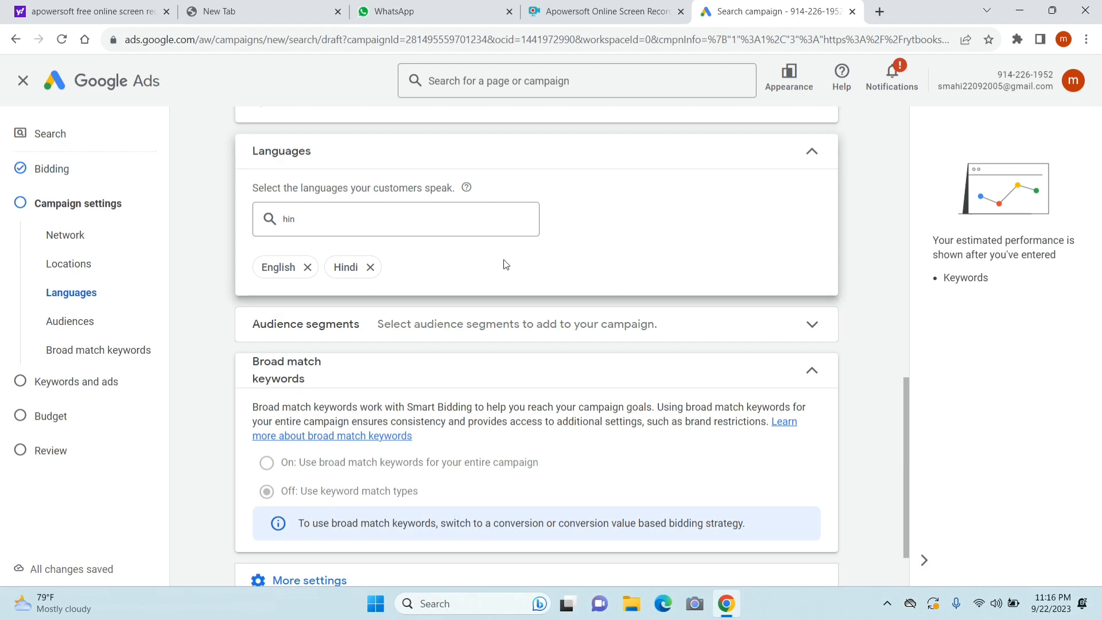
# Schedule the campaign to start on Sep 28, 2023 and end on Sep 29, 2023
pyautogui.scroll(2, 767, 170)
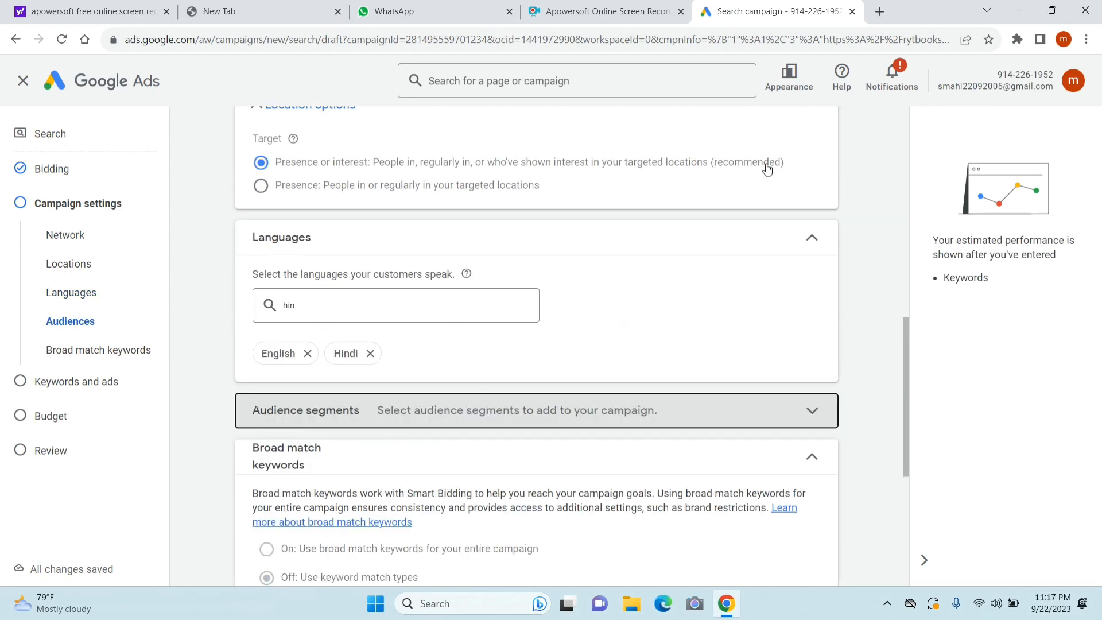
pyautogui.scroll(-6, 767, 169)
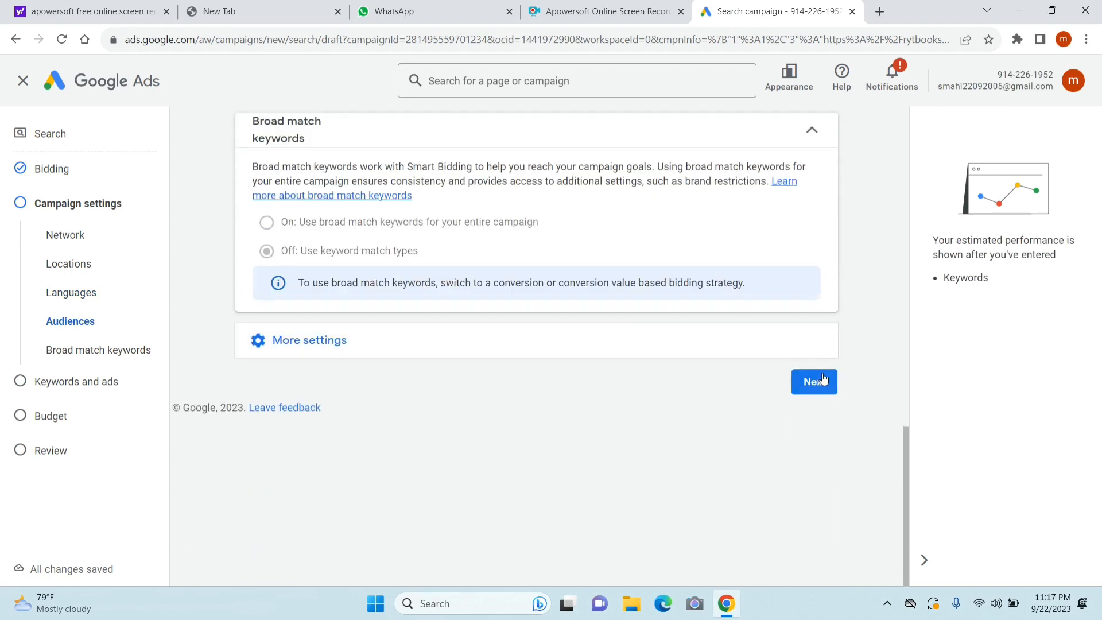
pyautogui.click(776, 351)
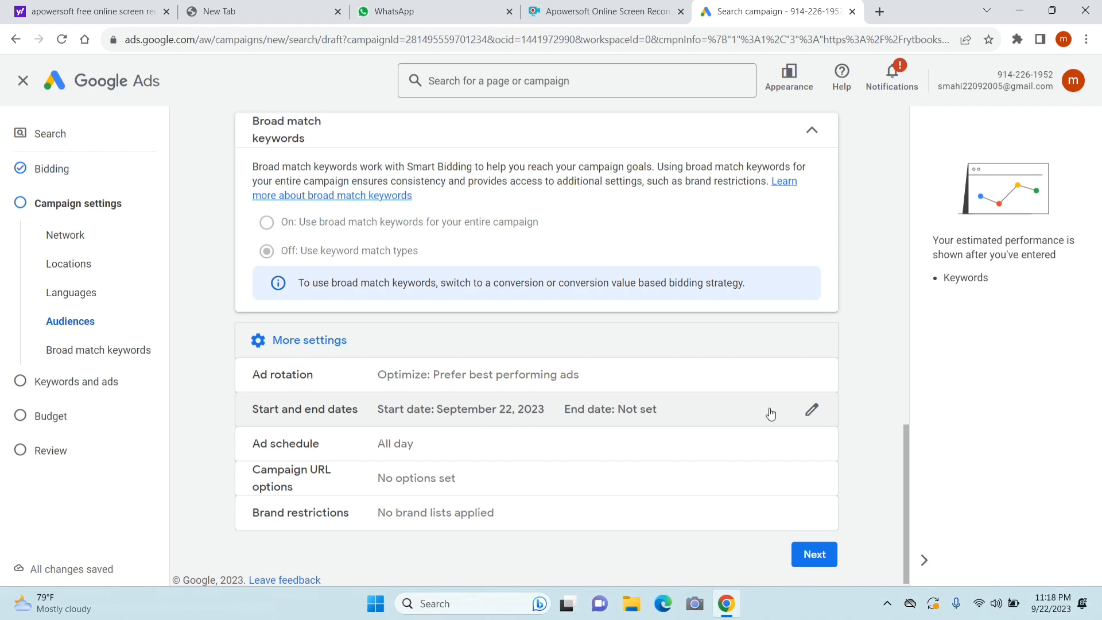
pyautogui.click(812, 411)
pyautogui.moveTo(629, 390); pyautogui.dragTo(507, 442)
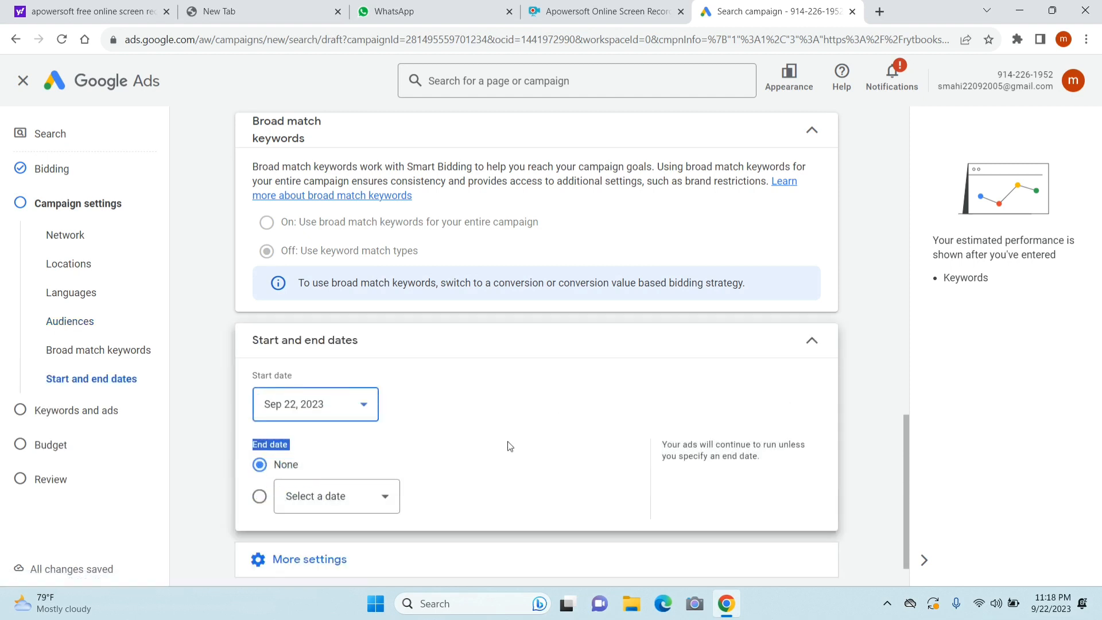
pyautogui.scroll(-1, 425, 442)
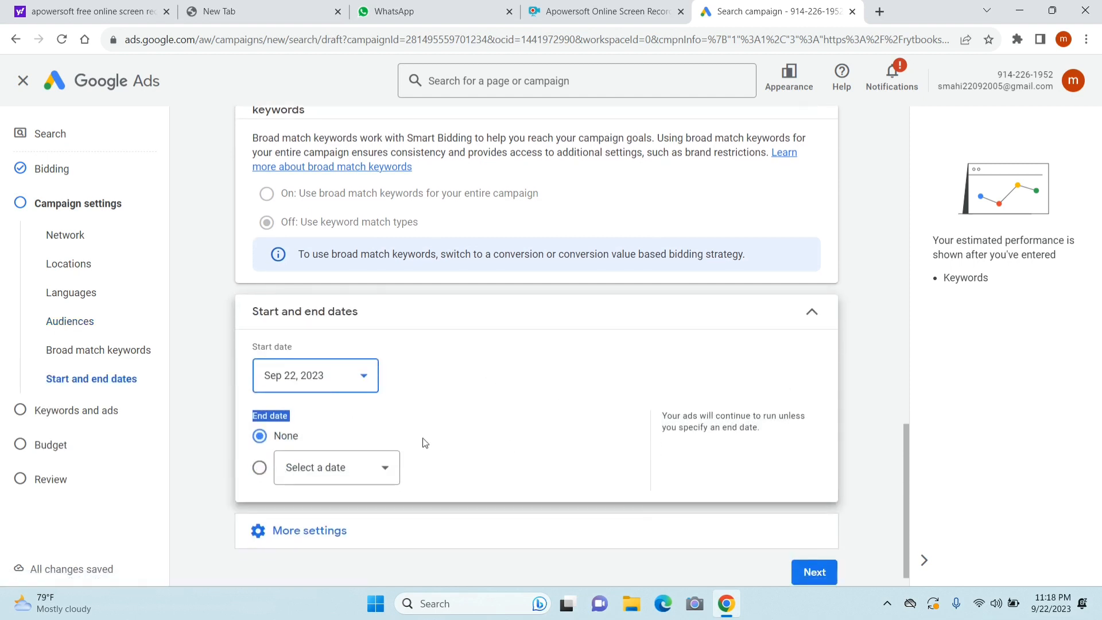
pyautogui.click(346, 375)
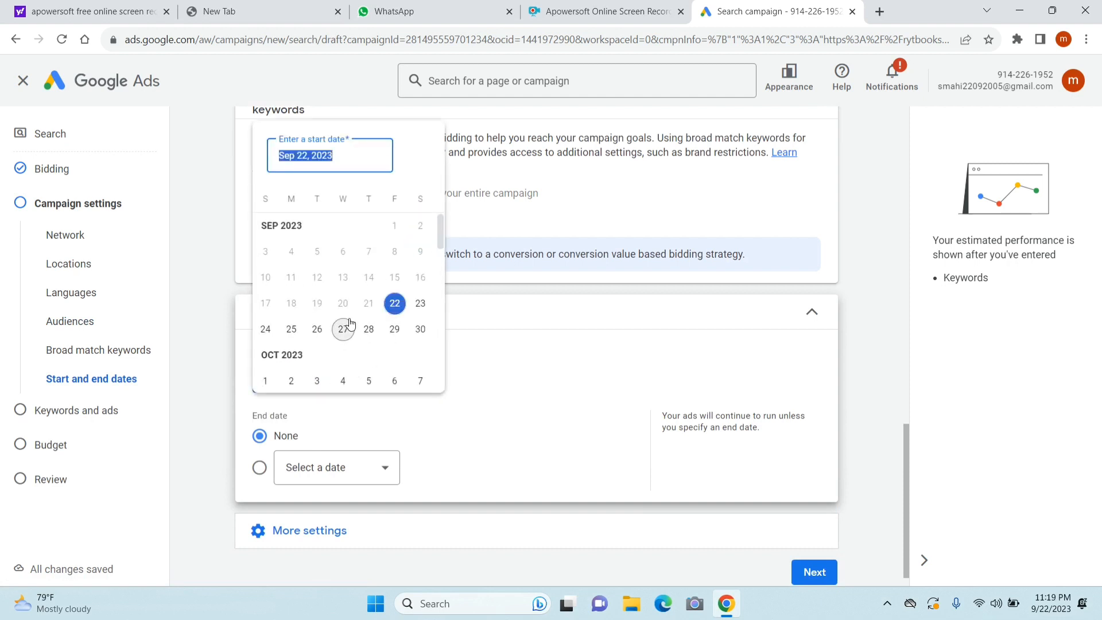
pyautogui.click(369, 330)
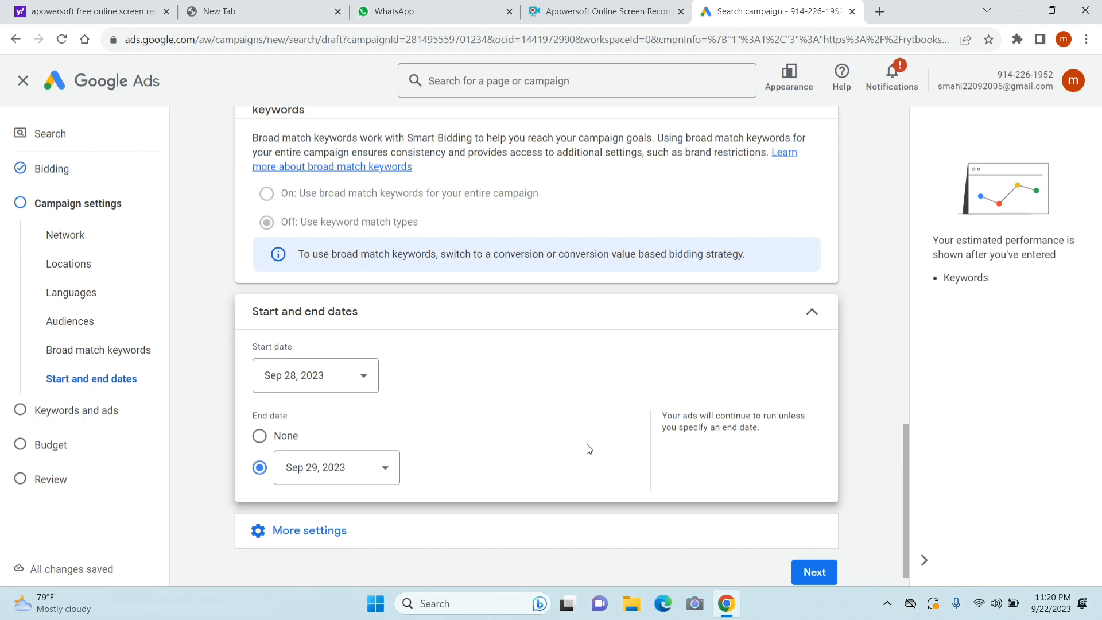
pyautogui.scroll(1, 588, 449)
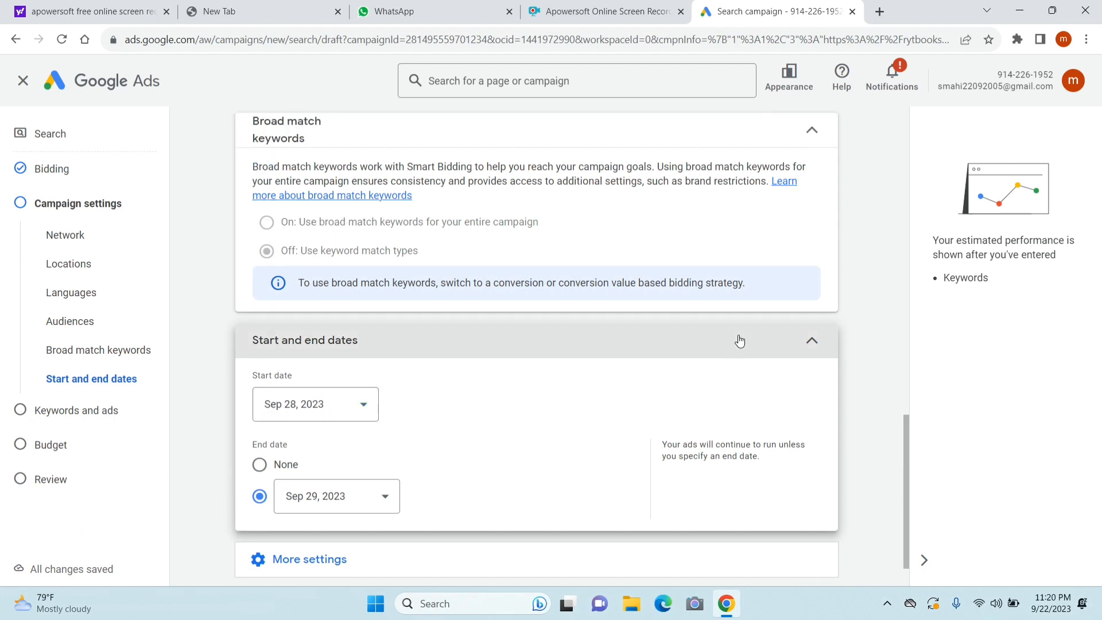
pyautogui.click(736, 338)
# Review the campaign's ad schedule options without changing them and proceed to the keywords and ads stage
pyautogui.click(512, 391)
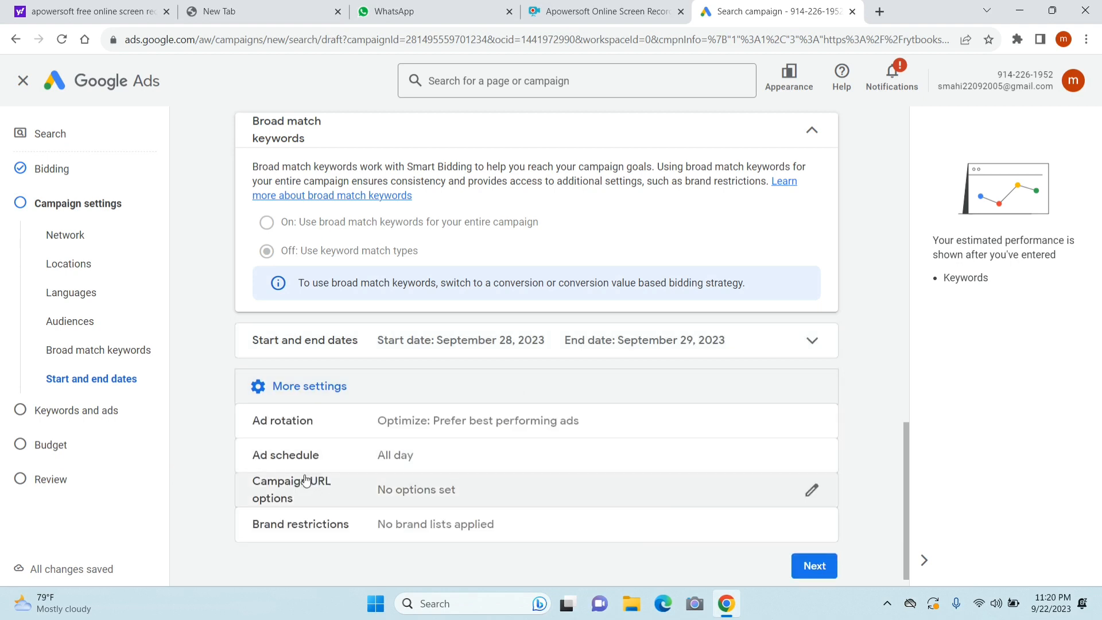
pyautogui.click(403, 450)
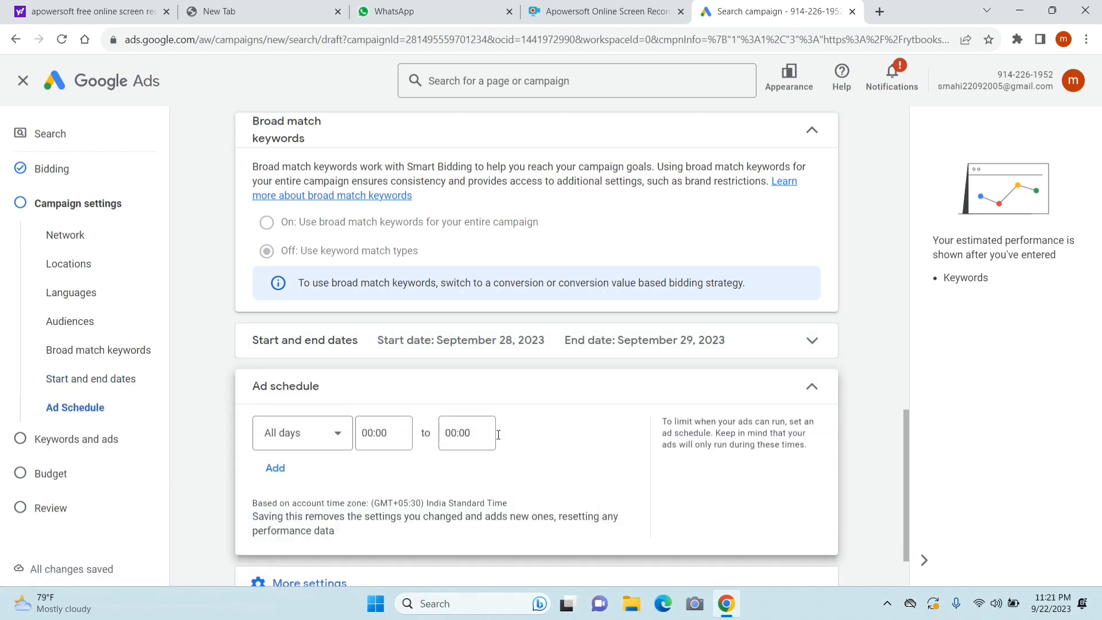
pyautogui.click(758, 386)
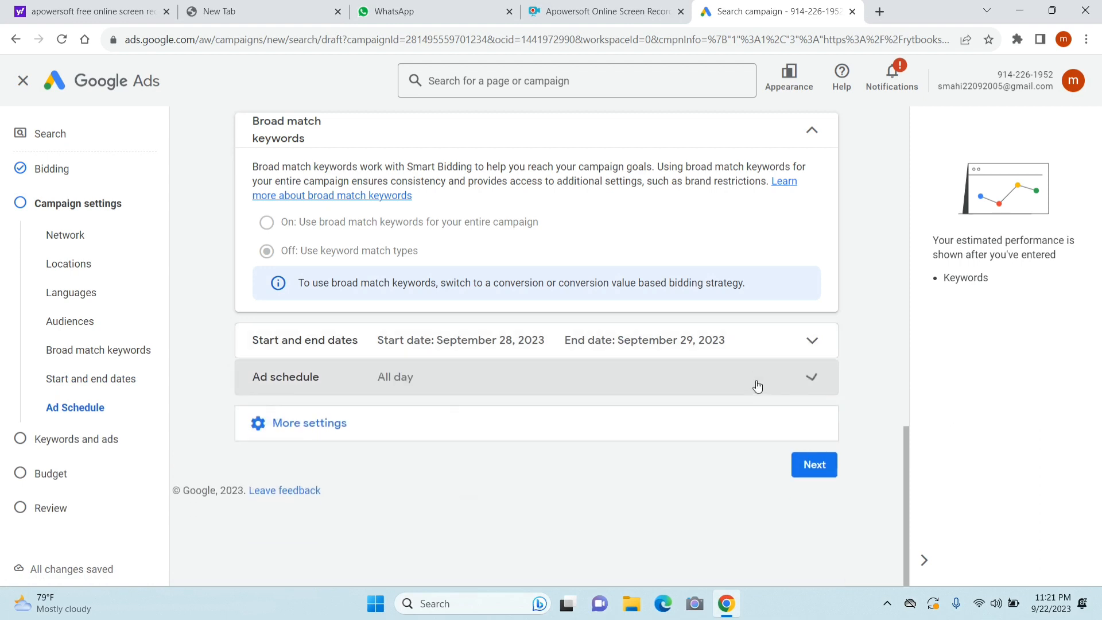
pyautogui.click(814, 464)
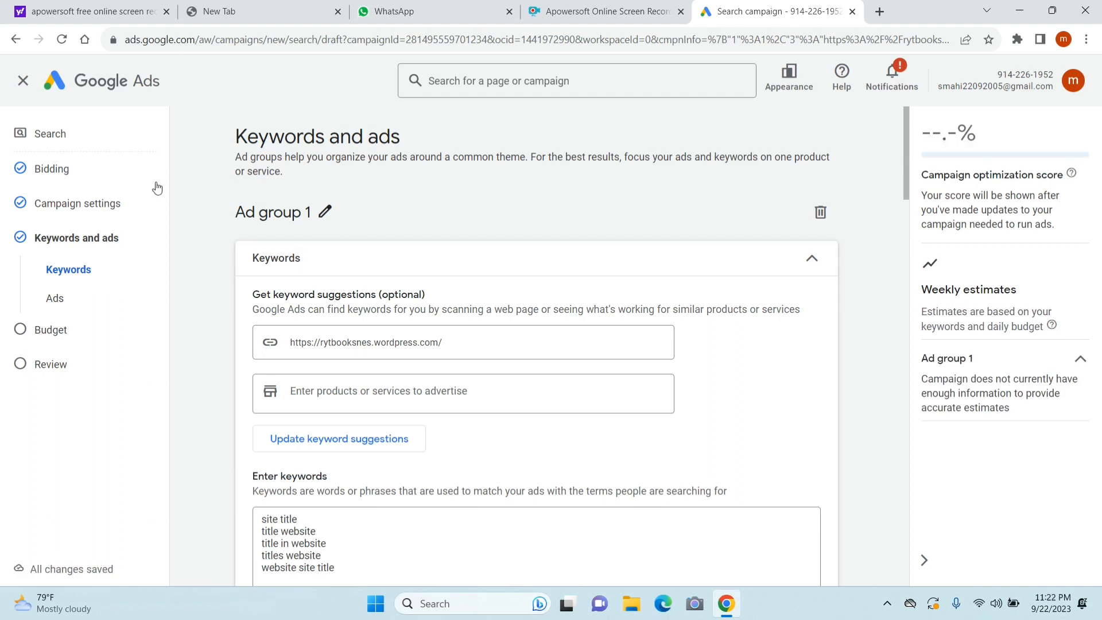
# Rename the ad group as "old books"
pyautogui.click(328, 211)
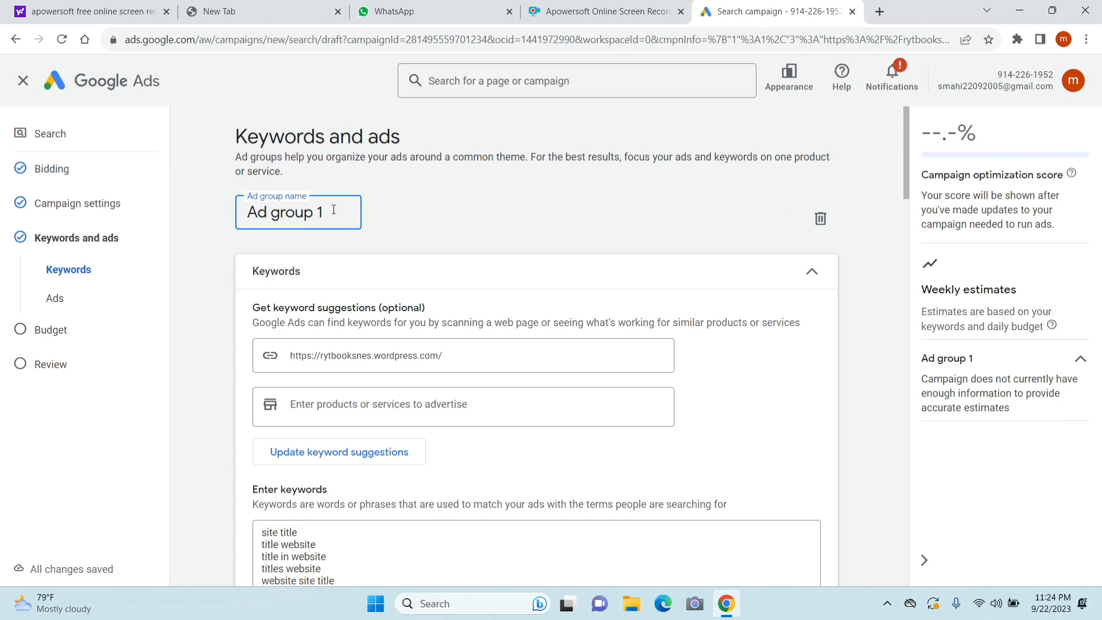
pyautogui.press('BackSpace')
pyautogui.press('BackSpace')
pyautogui.press('BackSpace')
pyautogui.press('BackSpace')
pyautogui.press('BackSpace')
pyautogui.press('BackSpace')
pyautogui.press('BackSpace')
pyautogui.press('BackSpace')
pyautogui.press('BackSpace')
pyautogui.press('BackSpace')
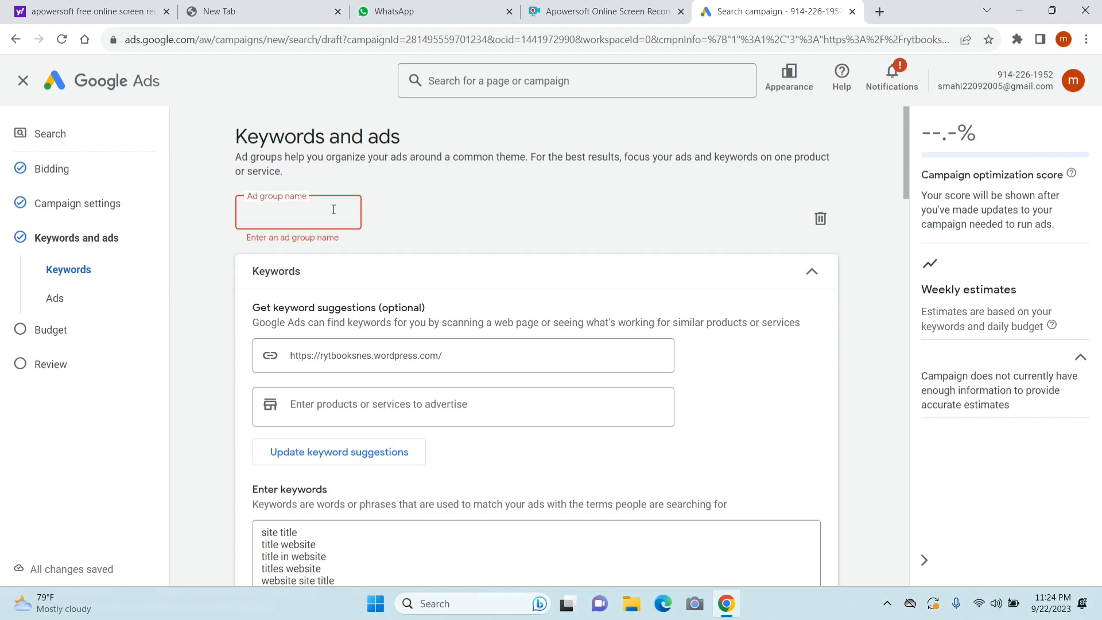
pyautogui.write('ol')
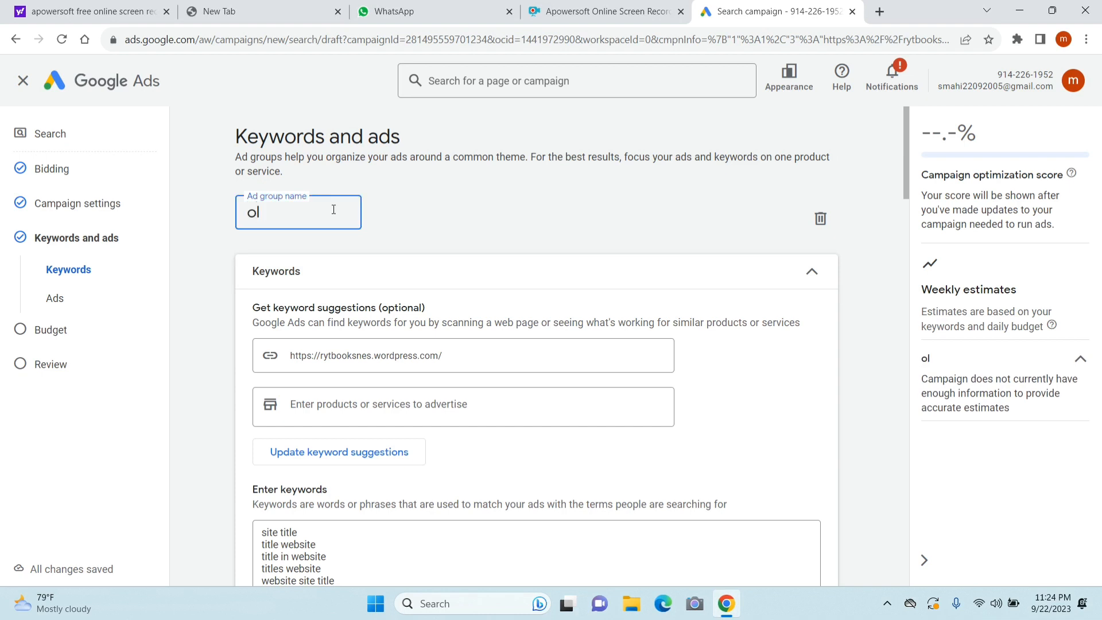
pyautogui.write('d books')
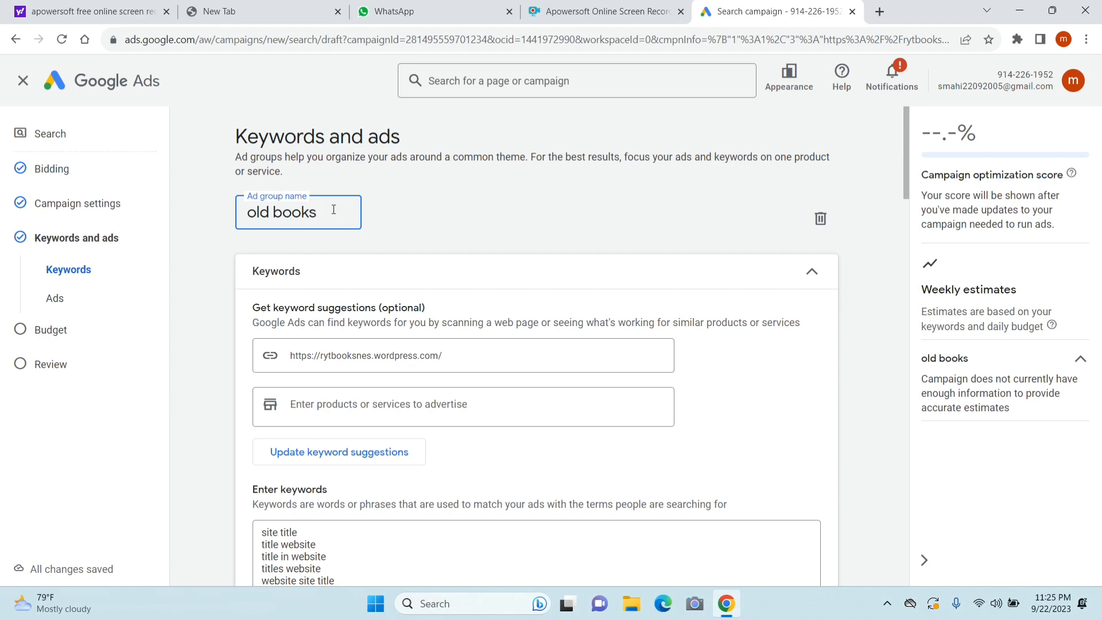
pyautogui.click(467, 203)
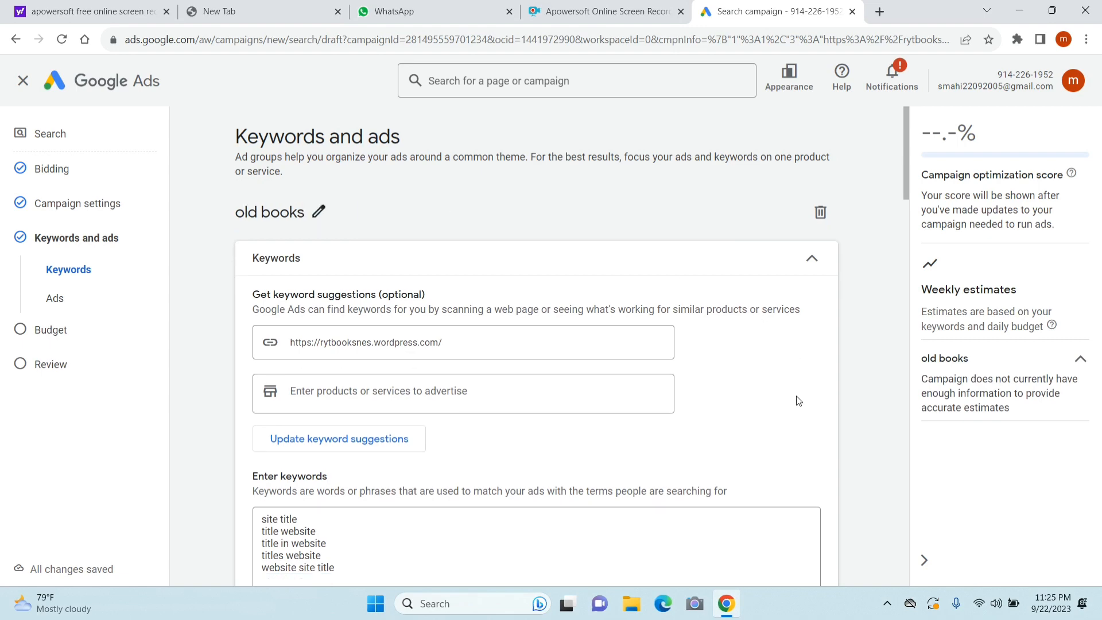
# Replace the prefilled keywords with [old books], "old books" and +old +books, one per line
pyautogui.scroll(-5, 796, 399)
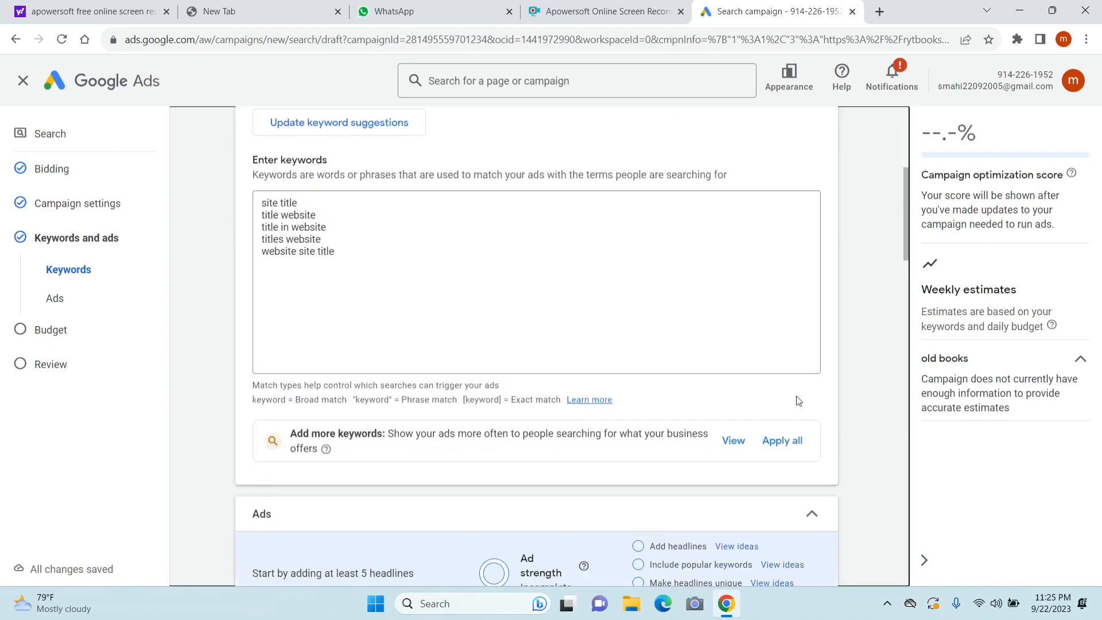
pyautogui.click(344, 250)
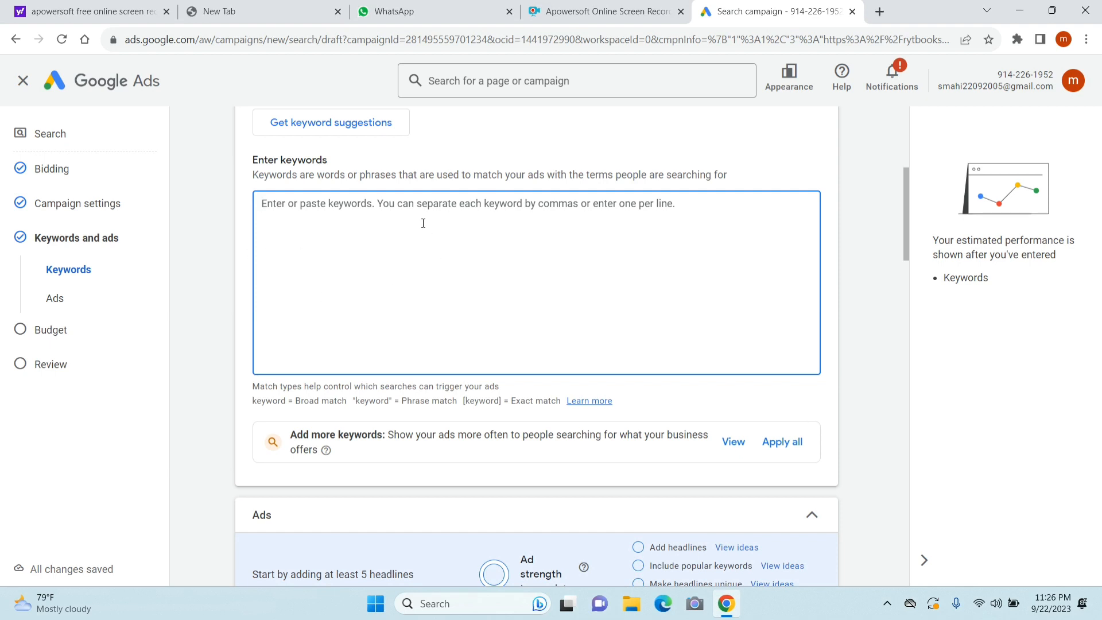
pyautogui.write('[')
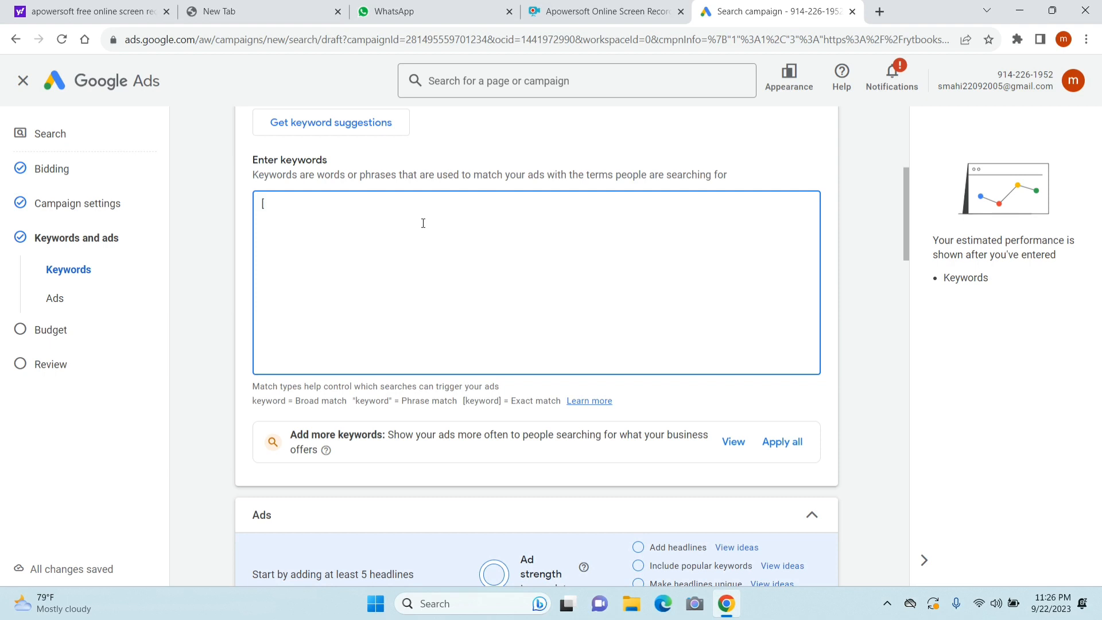
pyautogui.write('old')
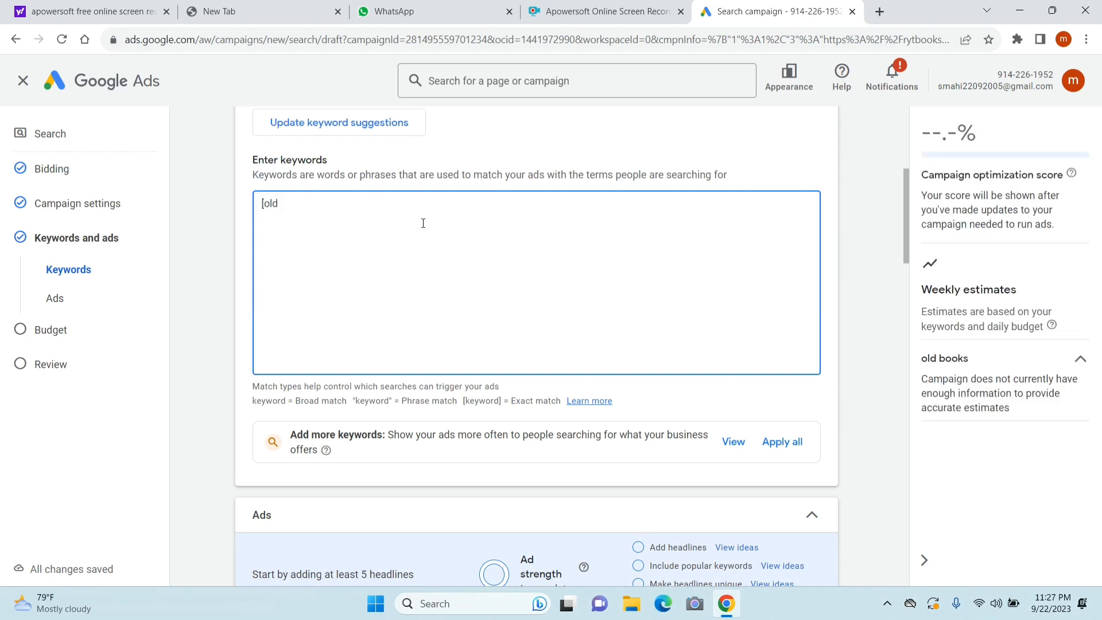
pyautogui.write(' books]')
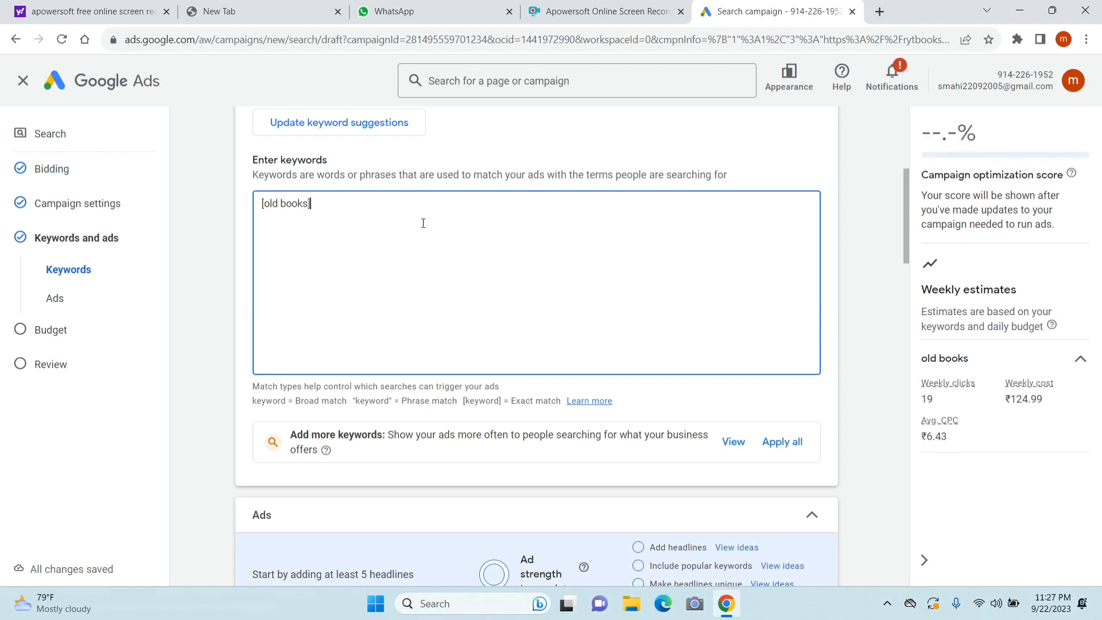
pyautogui.press('Return')
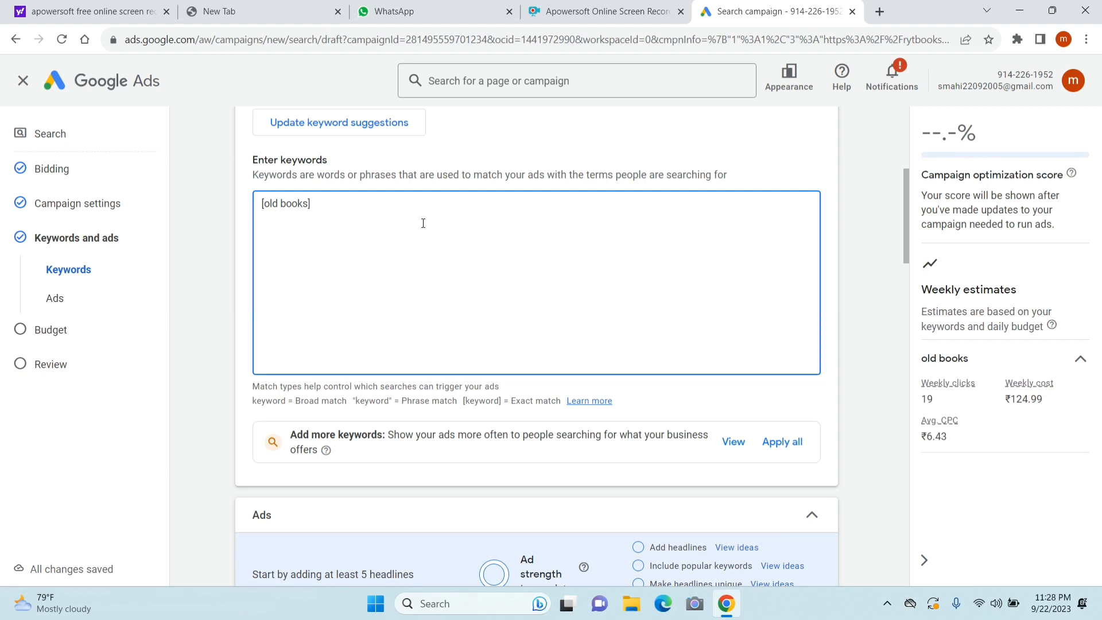
pyautogui.write('"')
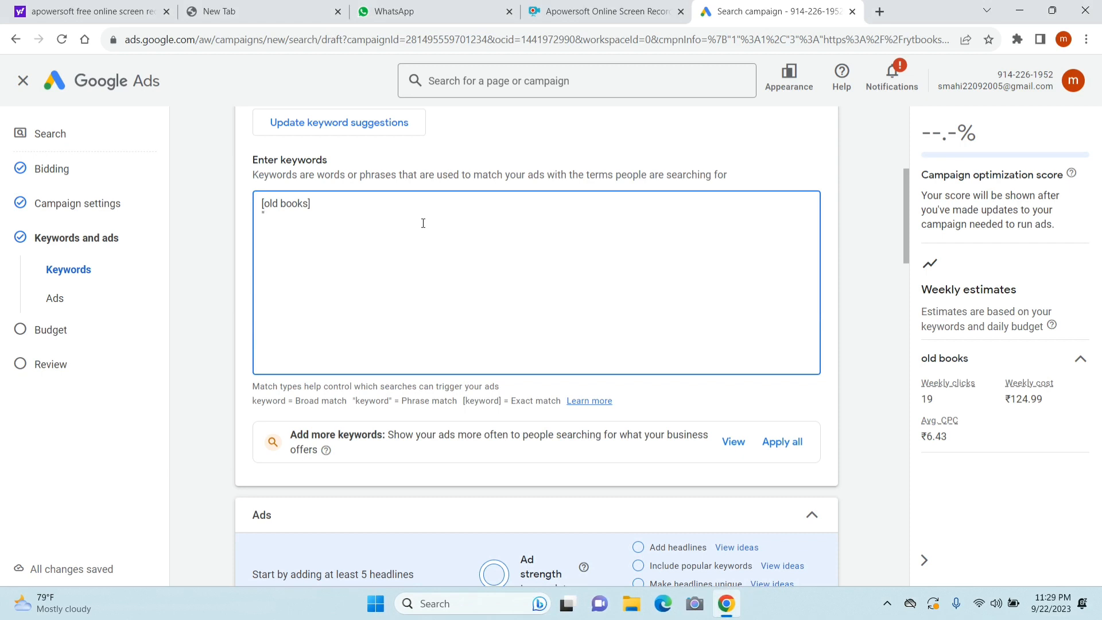
pyautogui.write('old books"')
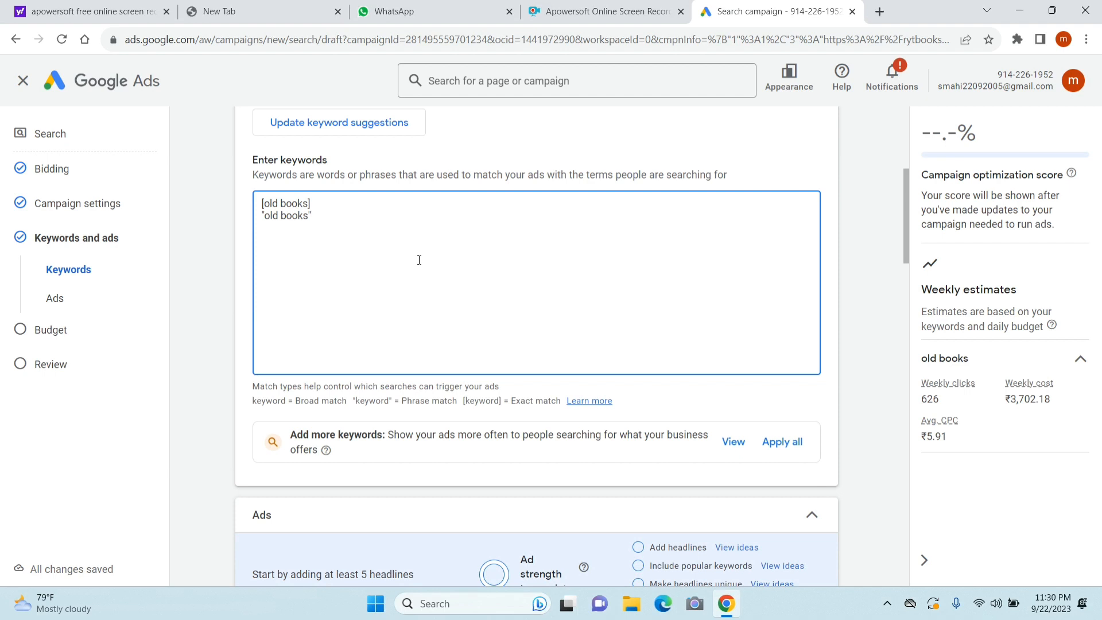
pyautogui.press('Return')
pyautogui.write('+ol')
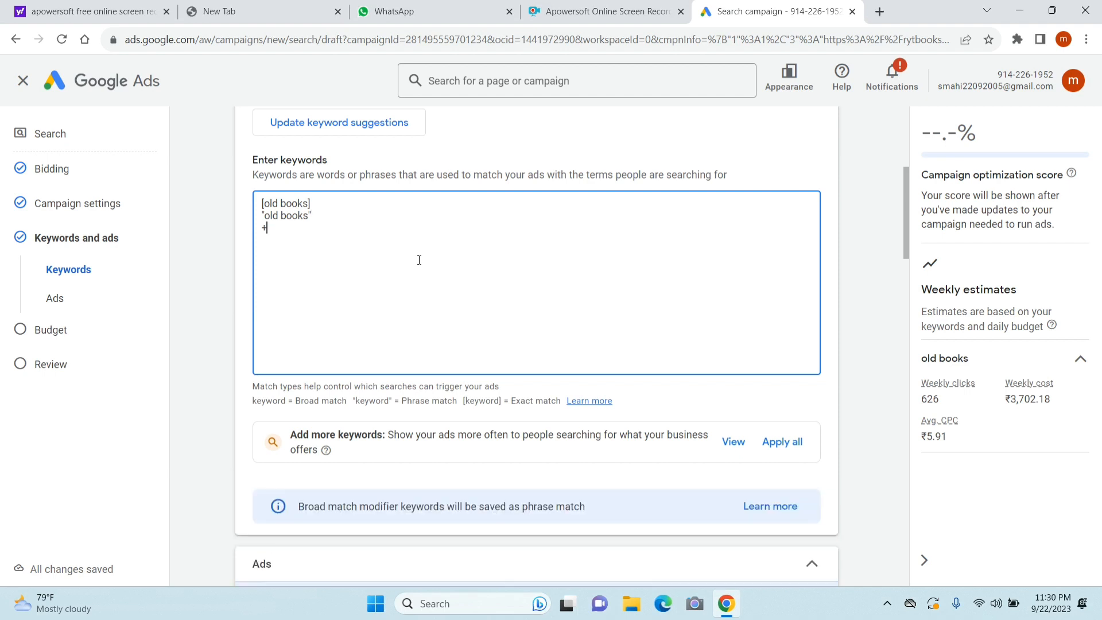
pyautogui.write('d +books')
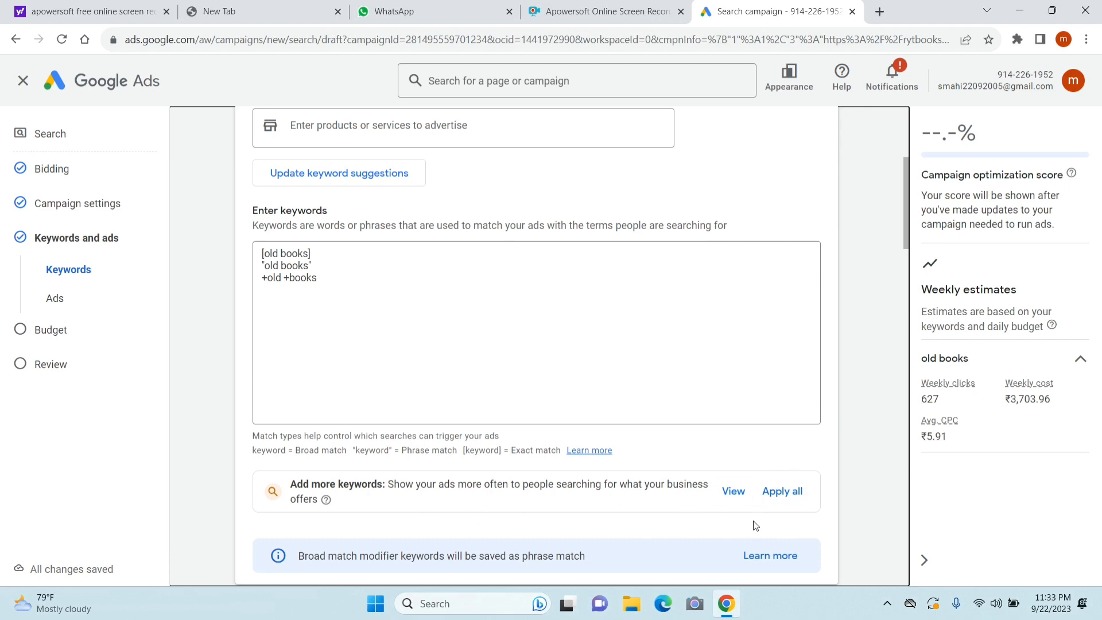
# View the additional keyword suggestions and add all of them to the ad group's keywords
pyautogui.click(735, 492)
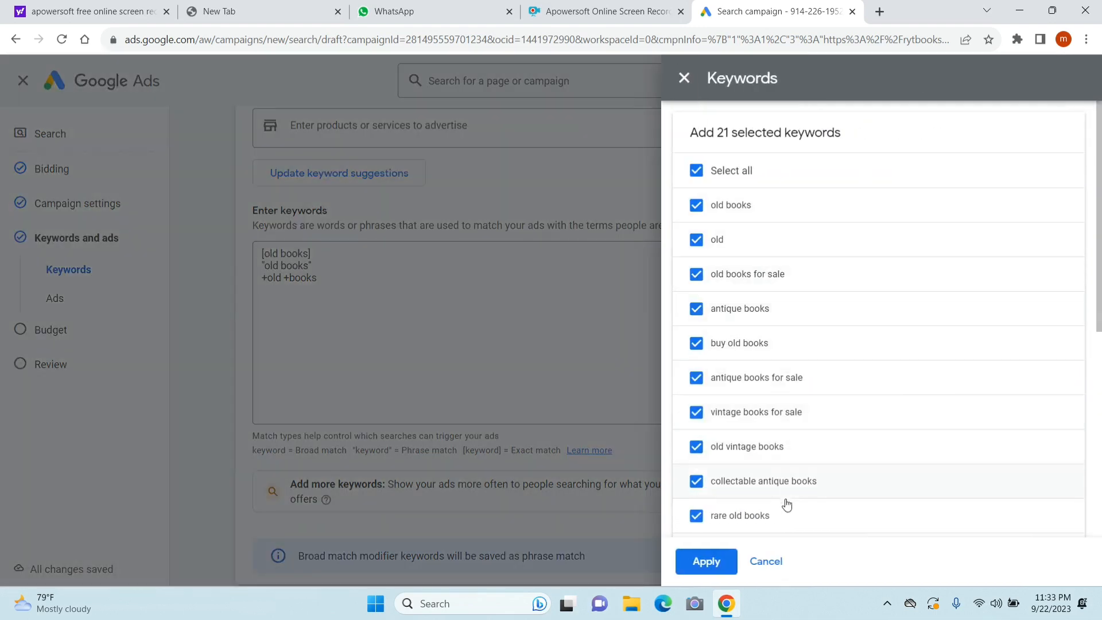
pyautogui.click(724, 563)
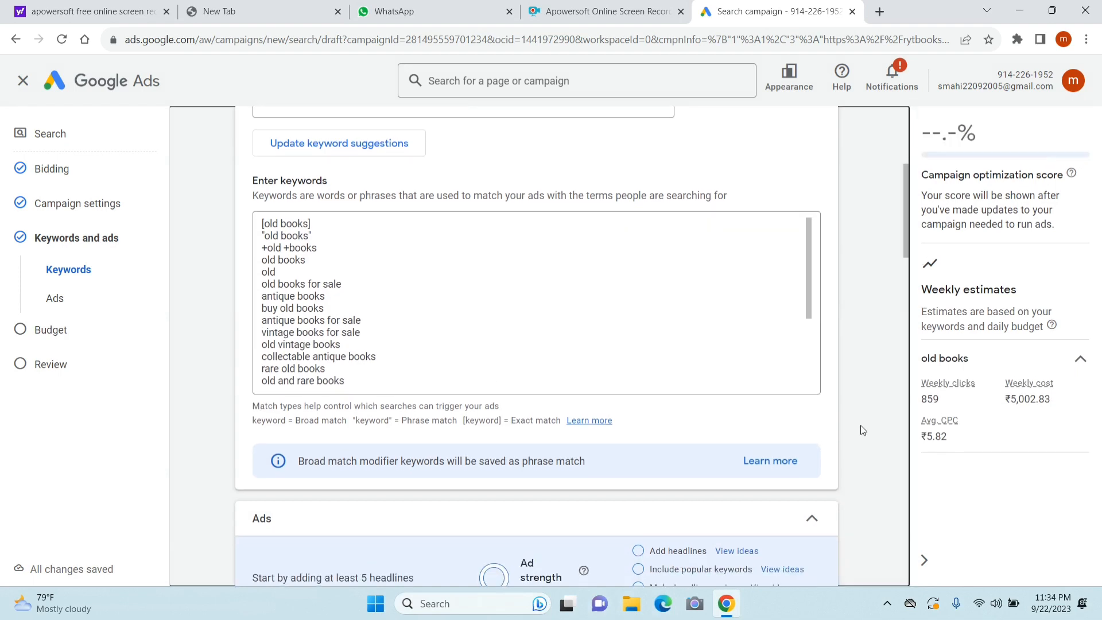
# Set the first part of the ad's display path to "old books"
pyautogui.scroll(-6, 859, 430)
pyautogui.scroll(1, 861, 430)
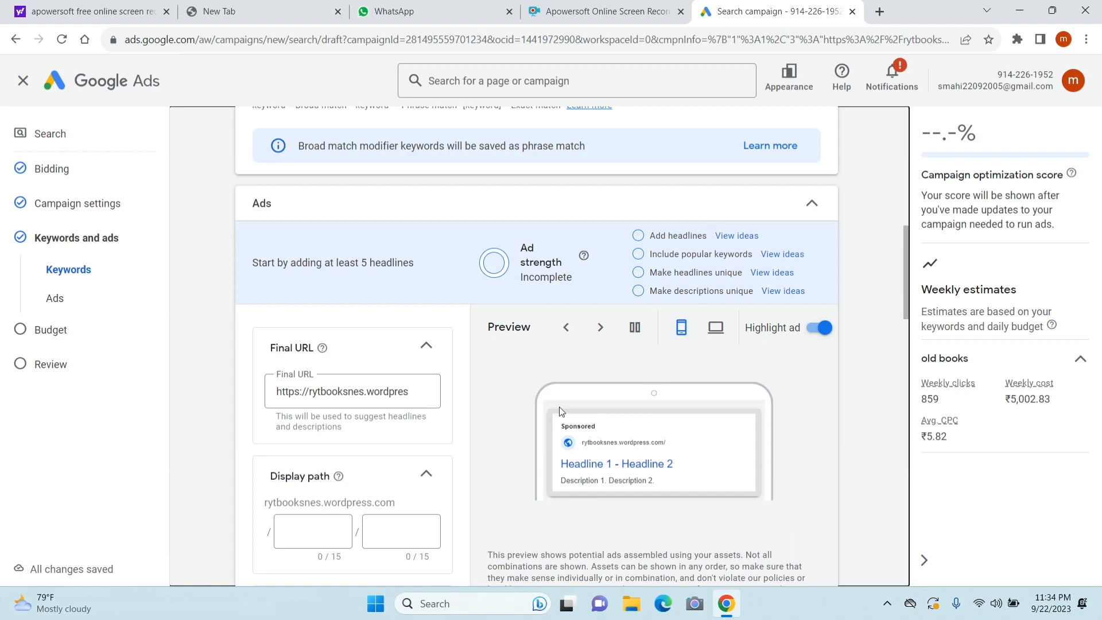
pyautogui.scroll(-2, 559, 407)
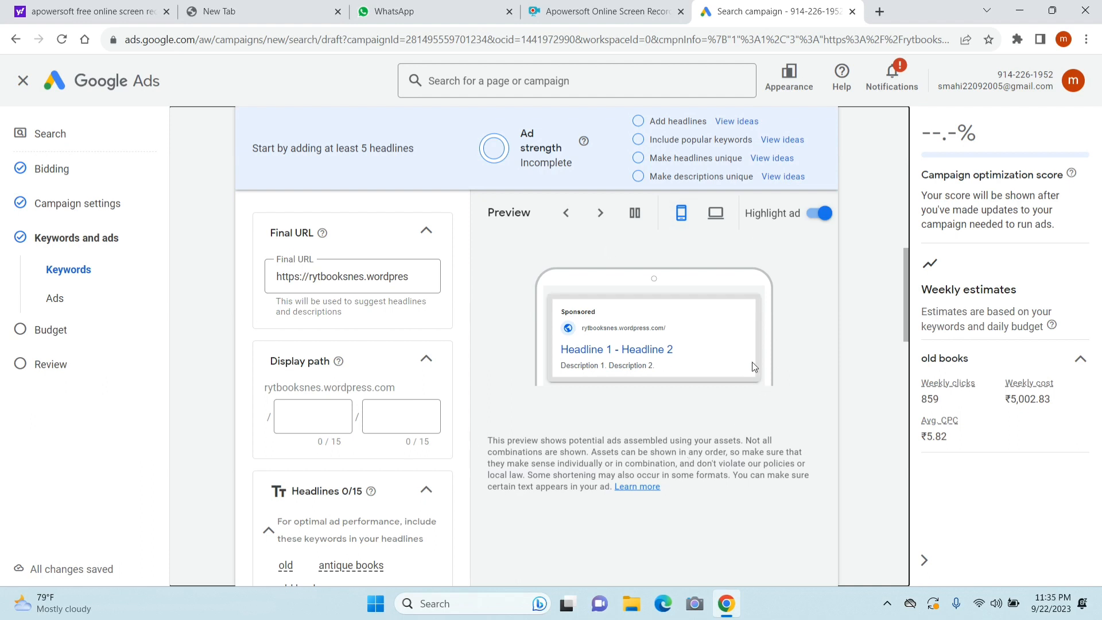
pyautogui.scroll(1, 752, 361)
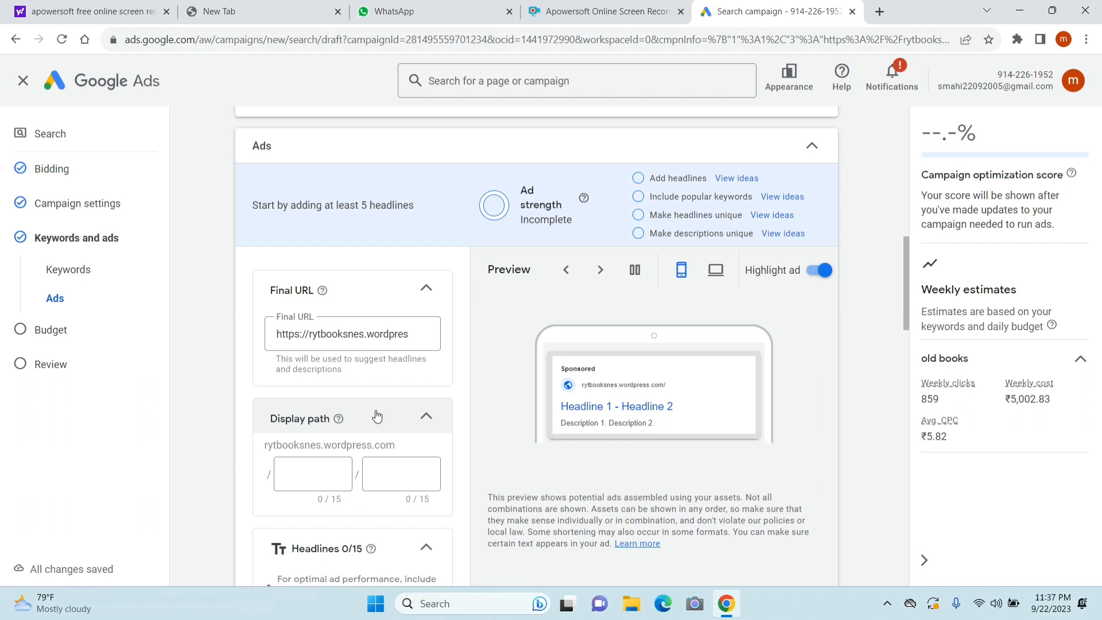
pyautogui.click(304, 477)
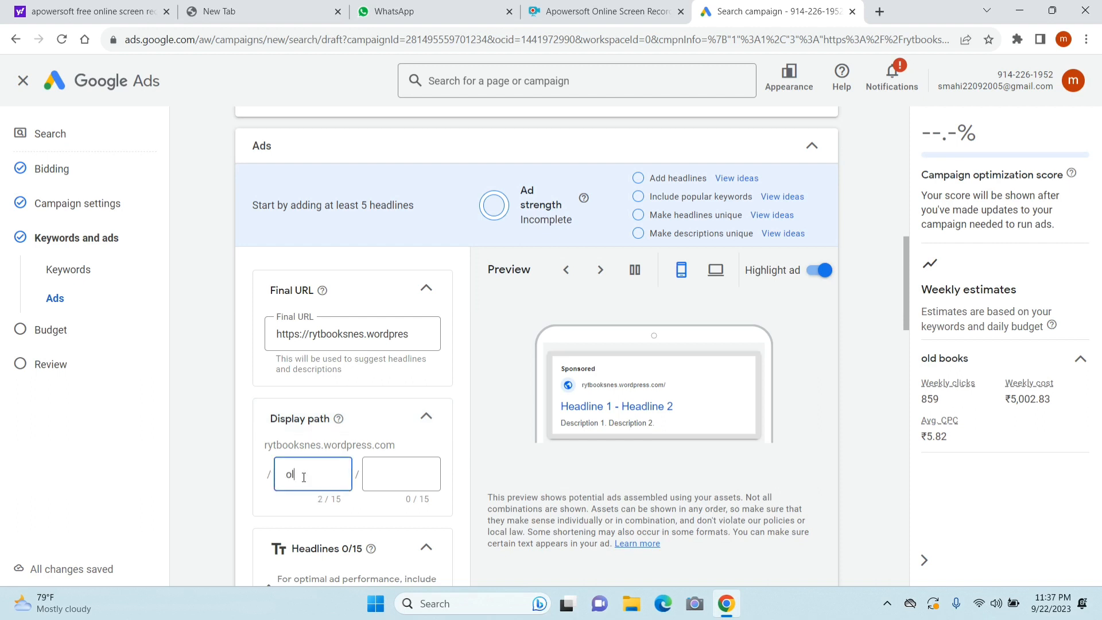
pyautogui.write('old books')
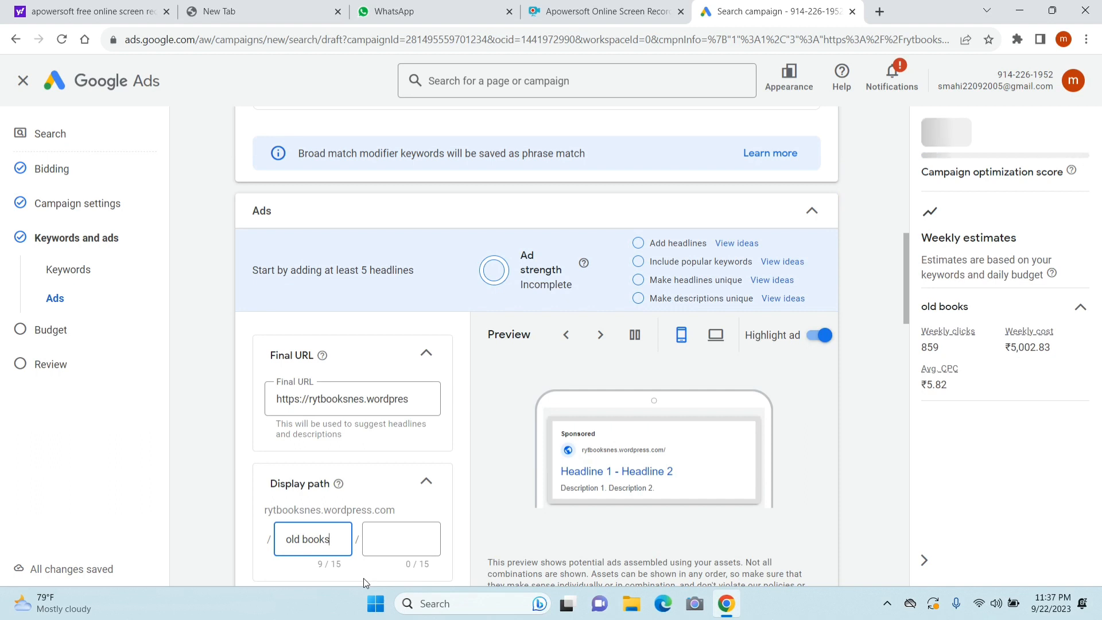
# Enter the ad headlines "old books on sale today", "best literary works" and "limited time 50%off now"
pyautogui.click(511, 484)
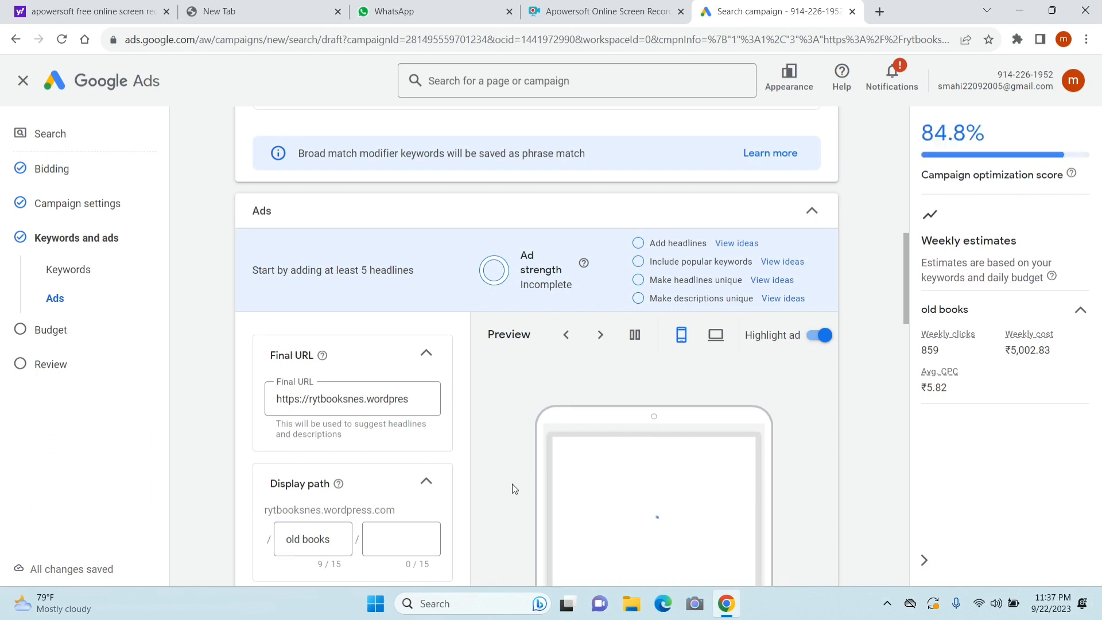
pyautogui.scroll(-5, 512, 483)
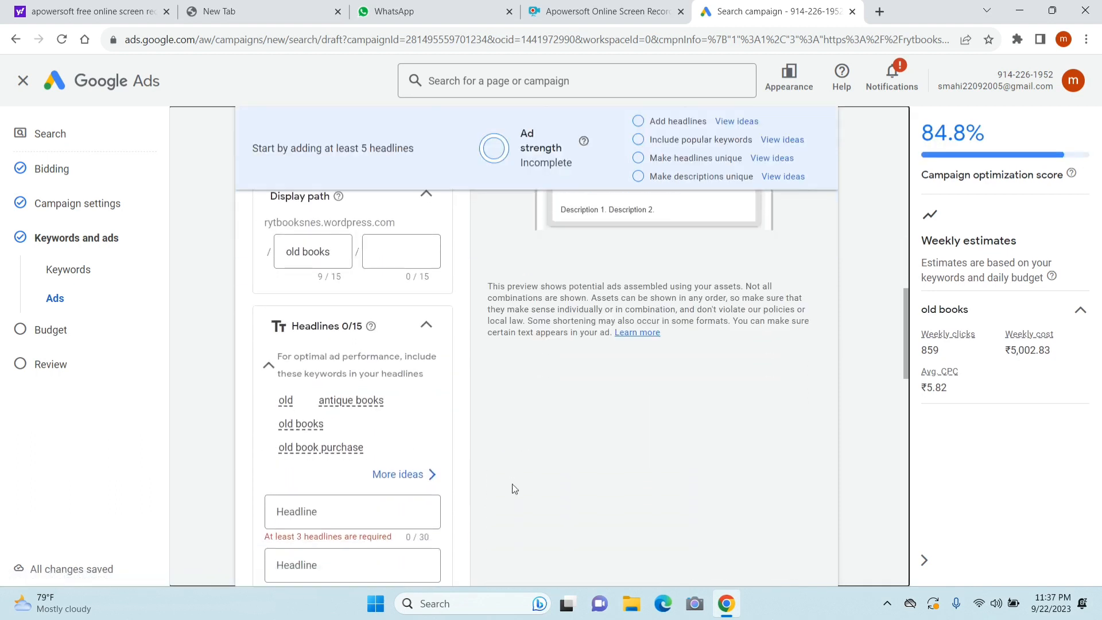
pyautogui.scroll(-3, 512, 484)
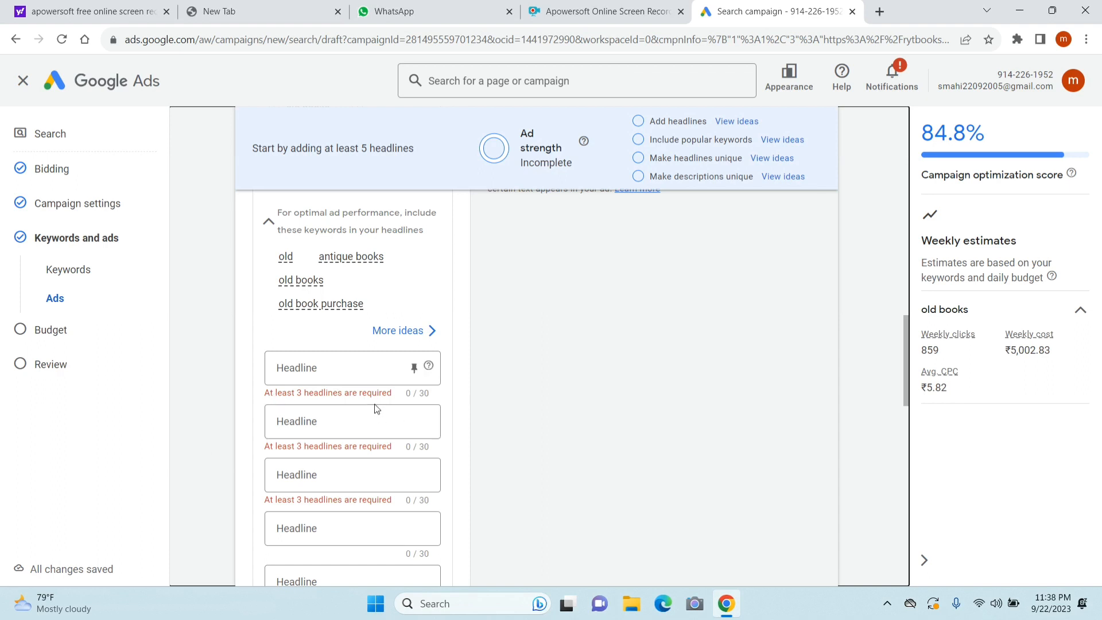
pyautogui.click(354, 364)
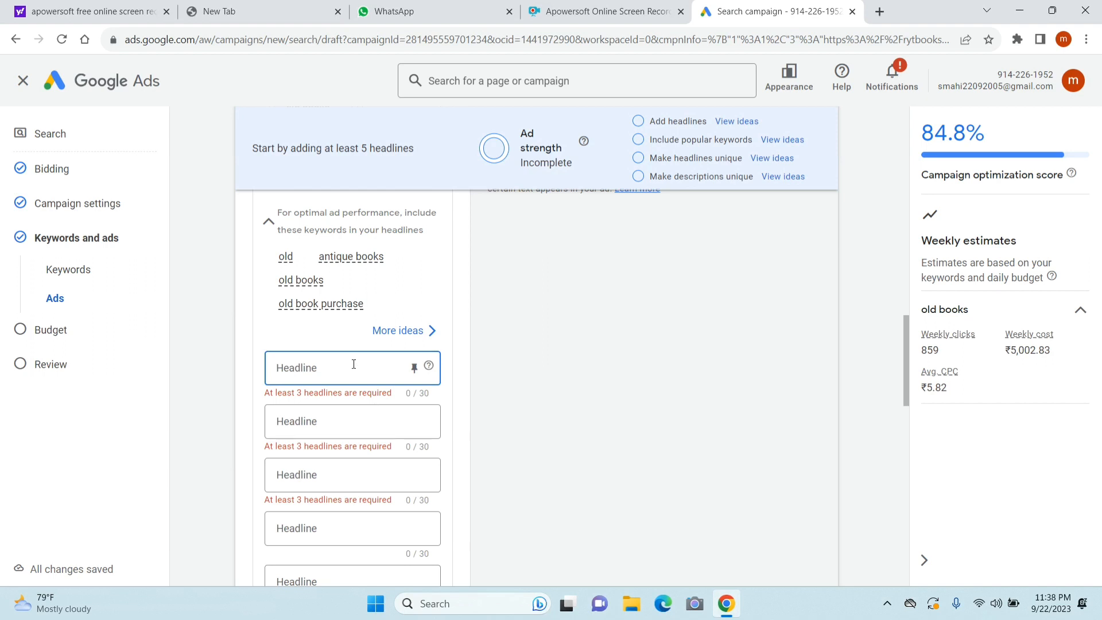
pyautogui.write('off now')
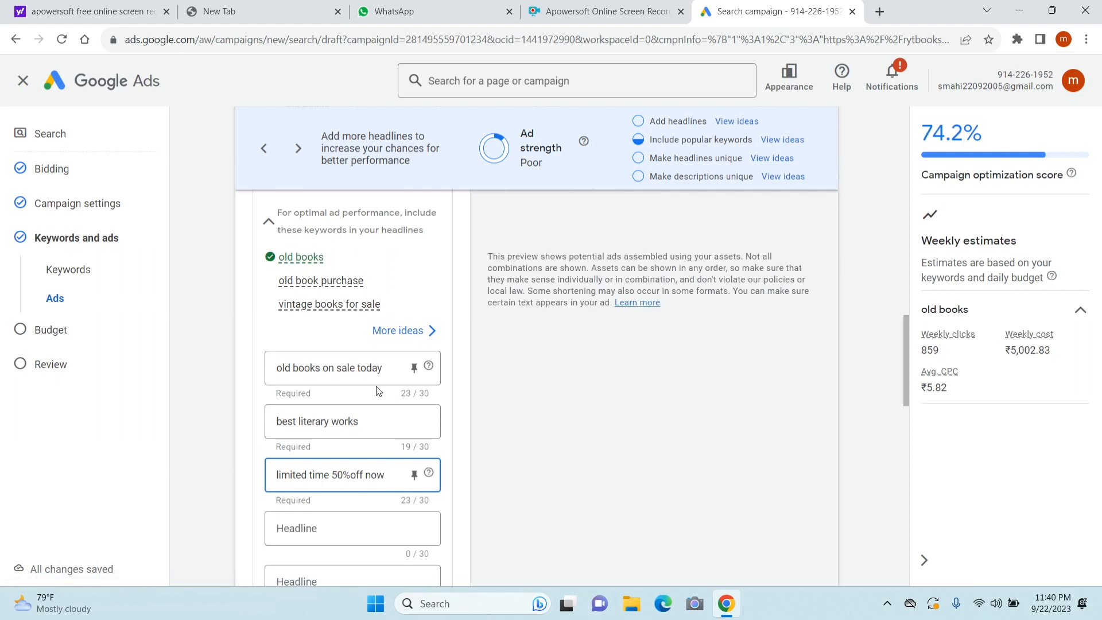
pyautogui.click(521, 402)
# Enter "Looking for timeless literary treasures? Dive into our Old Books Sale right now." as the ad's first description
pyautogui.scroll(-3, 521, 402)
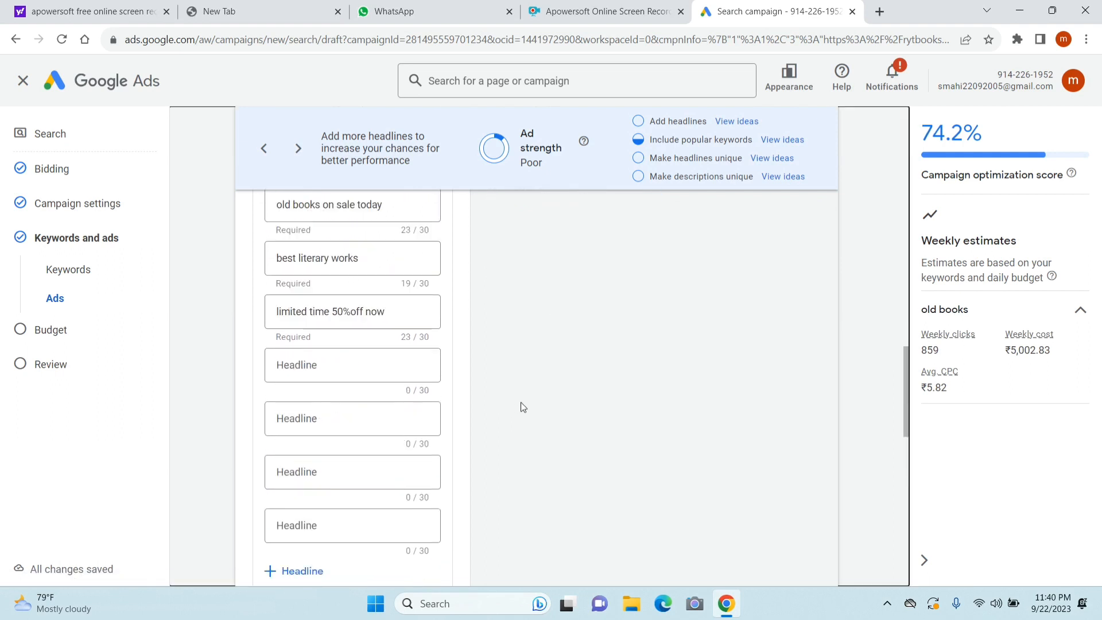
pyautogui.scroll(-6, 521, 401)
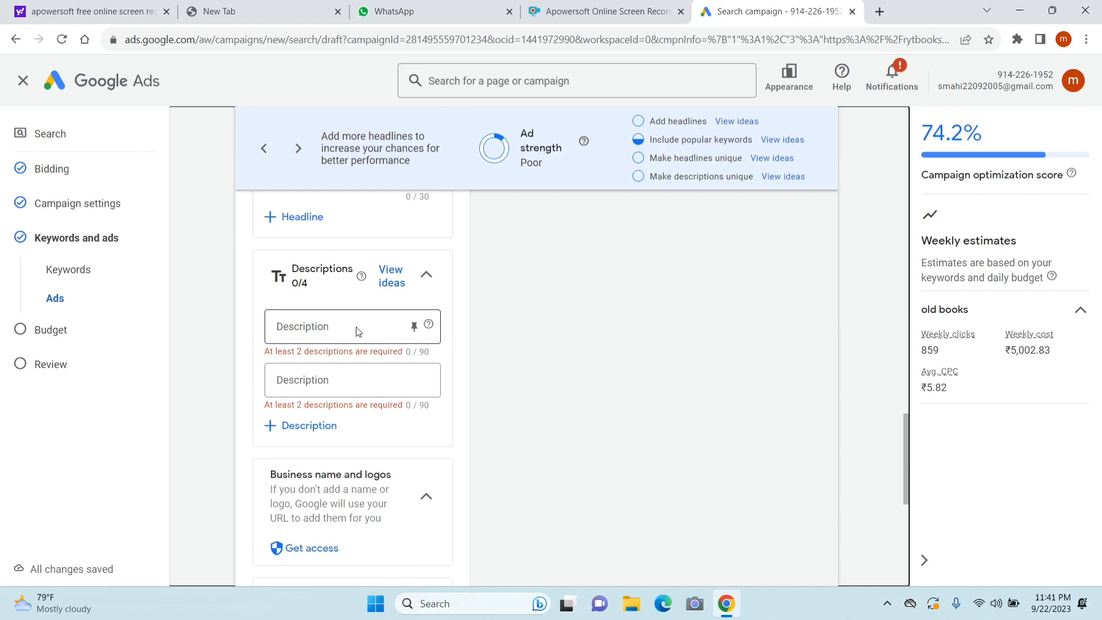
pyautogui.click(323, 322)
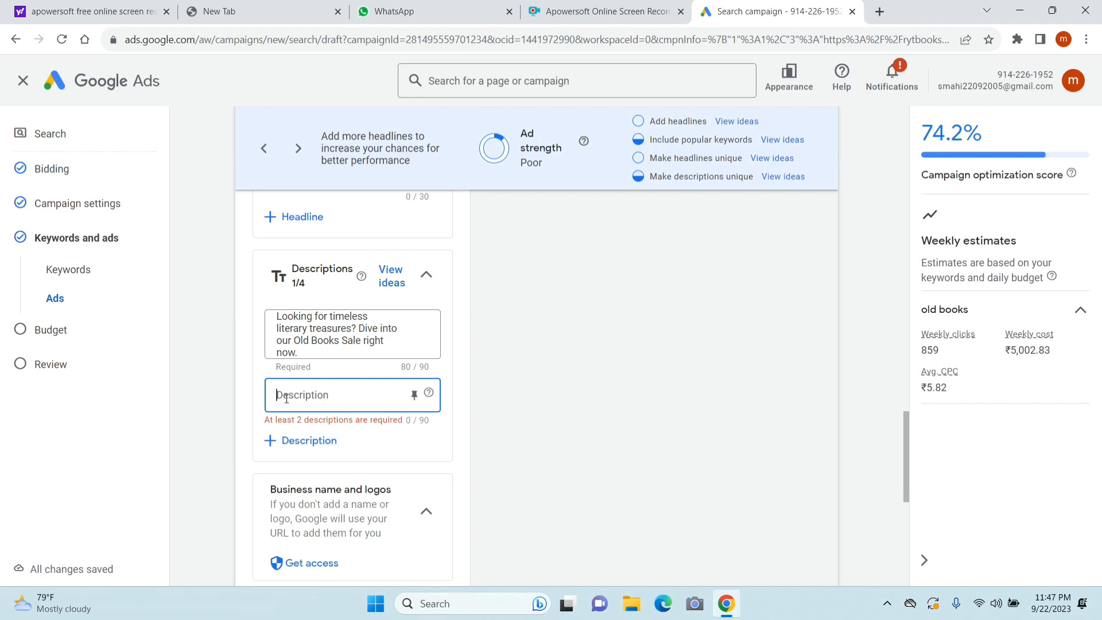
# Paste "Don't miss out on the chance to own a piece of literary history." as the ad's second description
pyautogui.rightClick(287, 398)
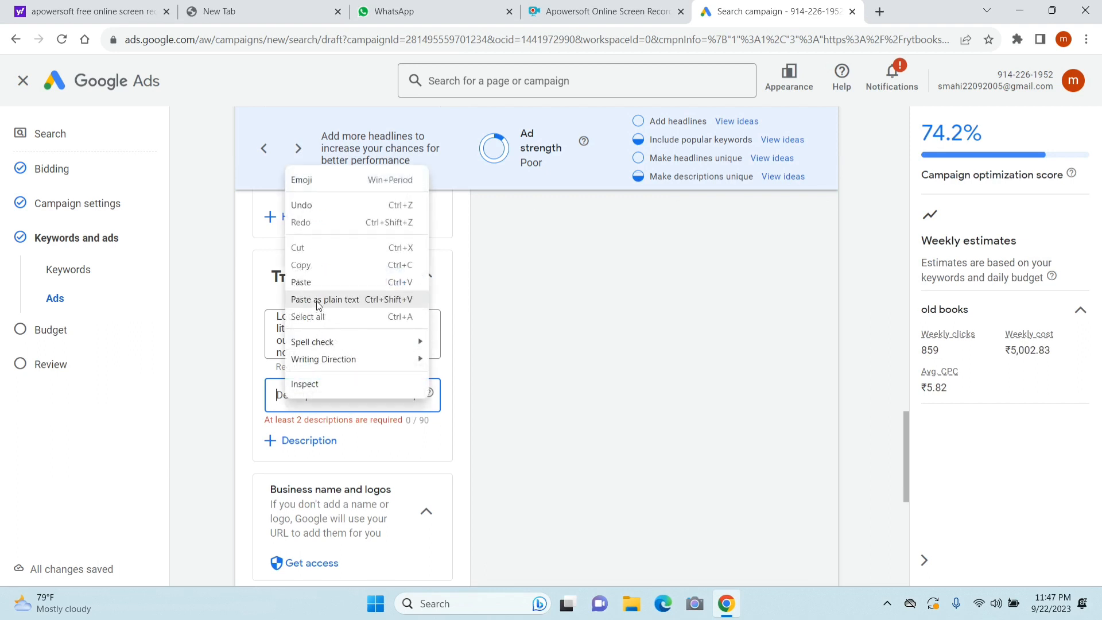
pyautogui.click(320, 284)
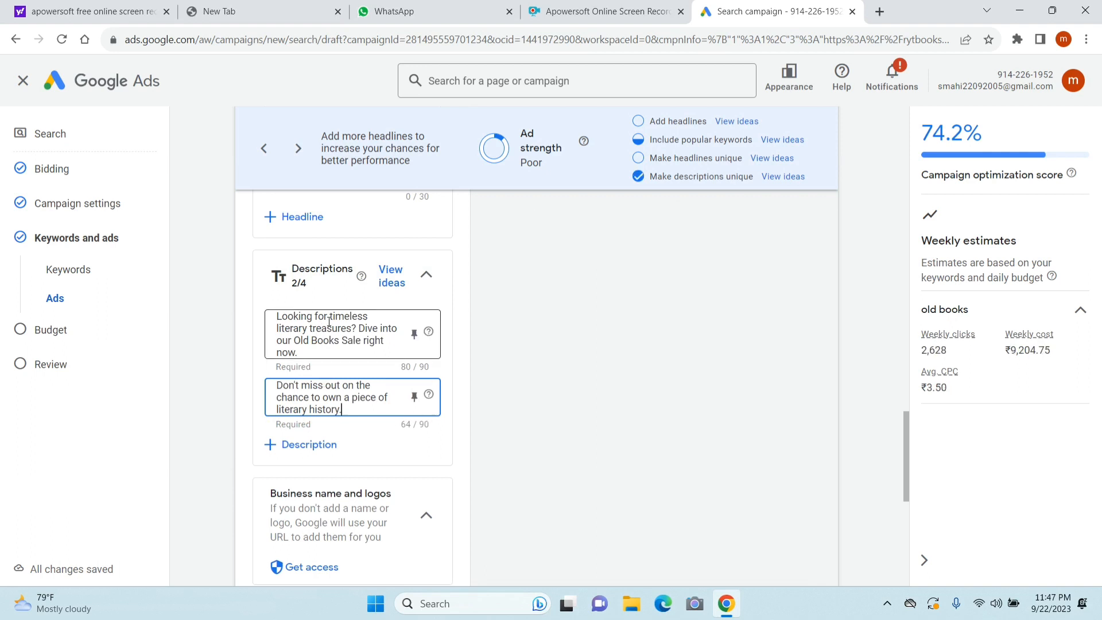
# Preview the mobile ad and advance to the next headline and description combination
pyautogui.scroll(-1, 380, 349)
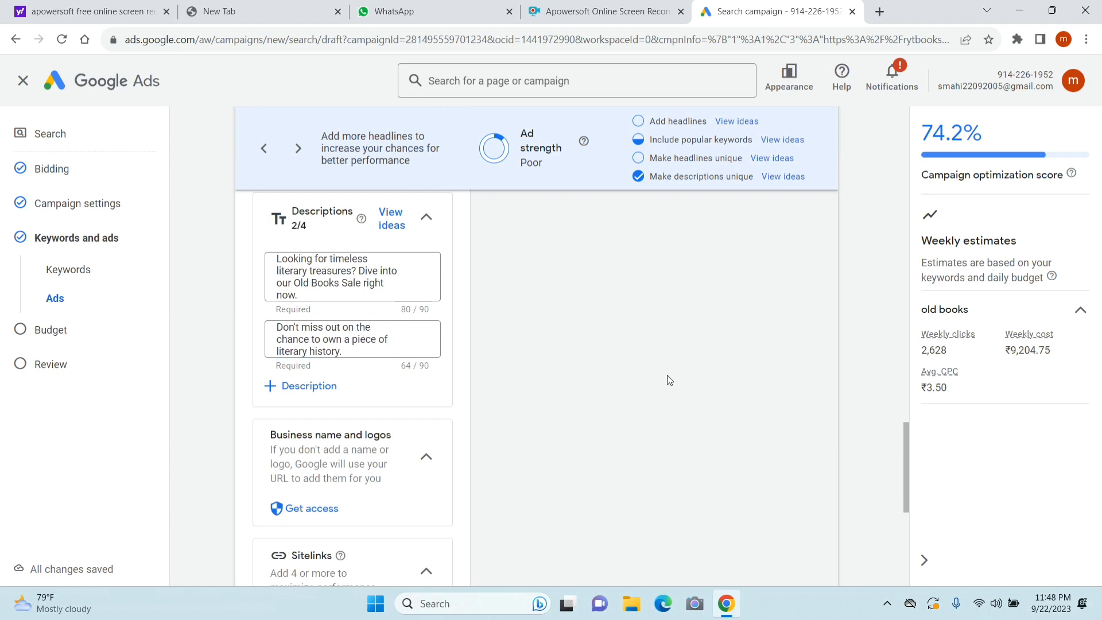
pyautogui.scroll(10, 667, 378)
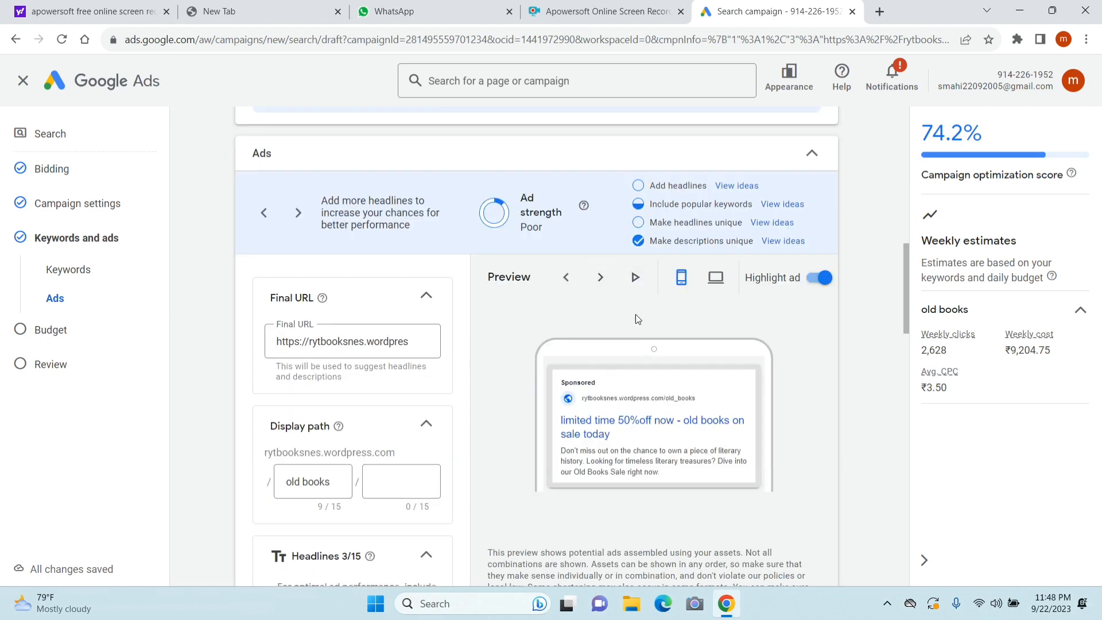
pyautogui.click(601, 277)
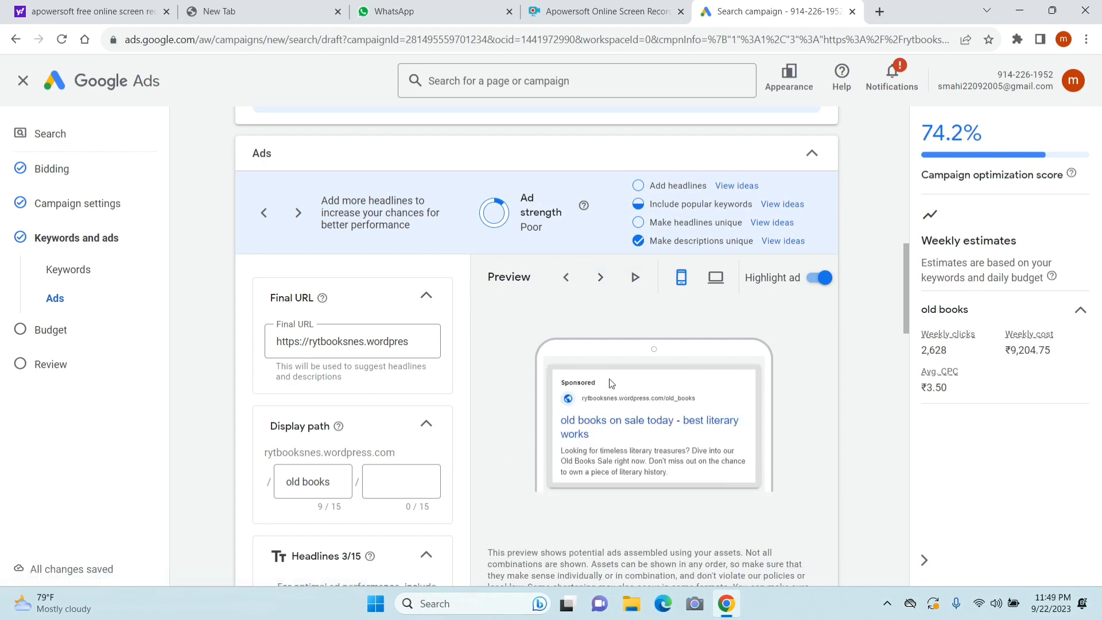
# Examine the ad's optional assets: business name and logos, sitelinks, callouts and the additional asset types
pyautogui.scroll(-10, 612, 384)
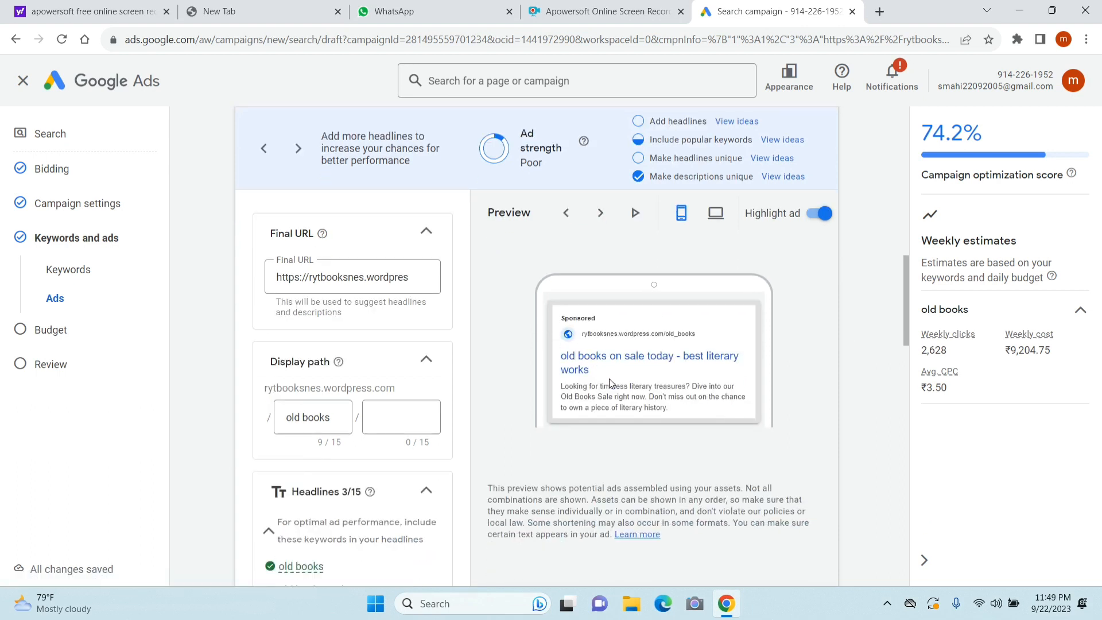
pyautogui.scroll(-5, 611, 384)
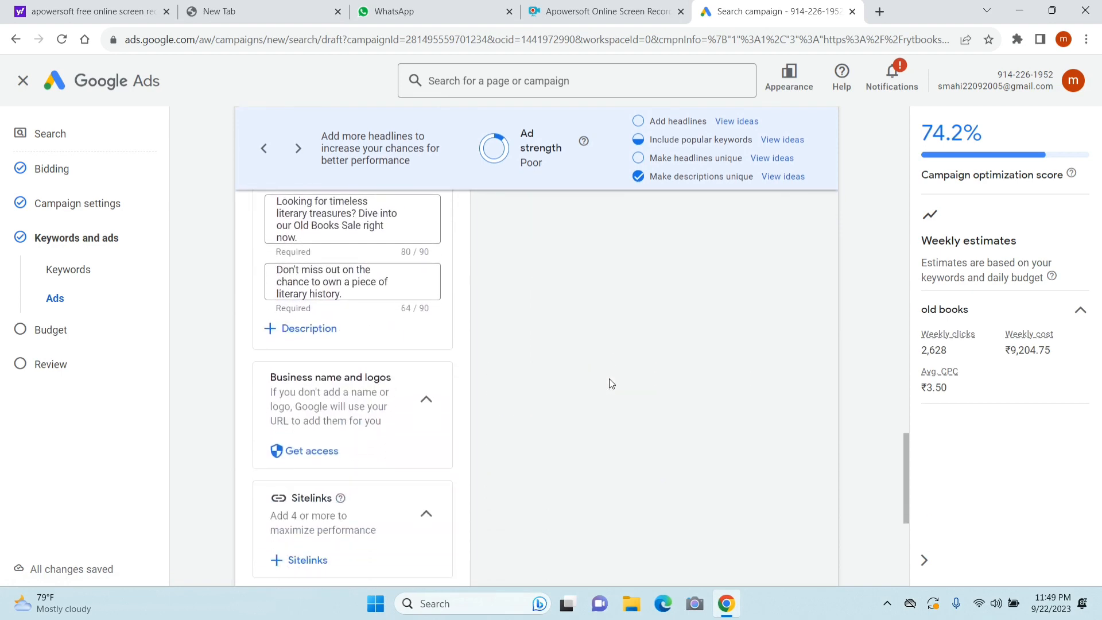
pyautogui.click(427, 406)
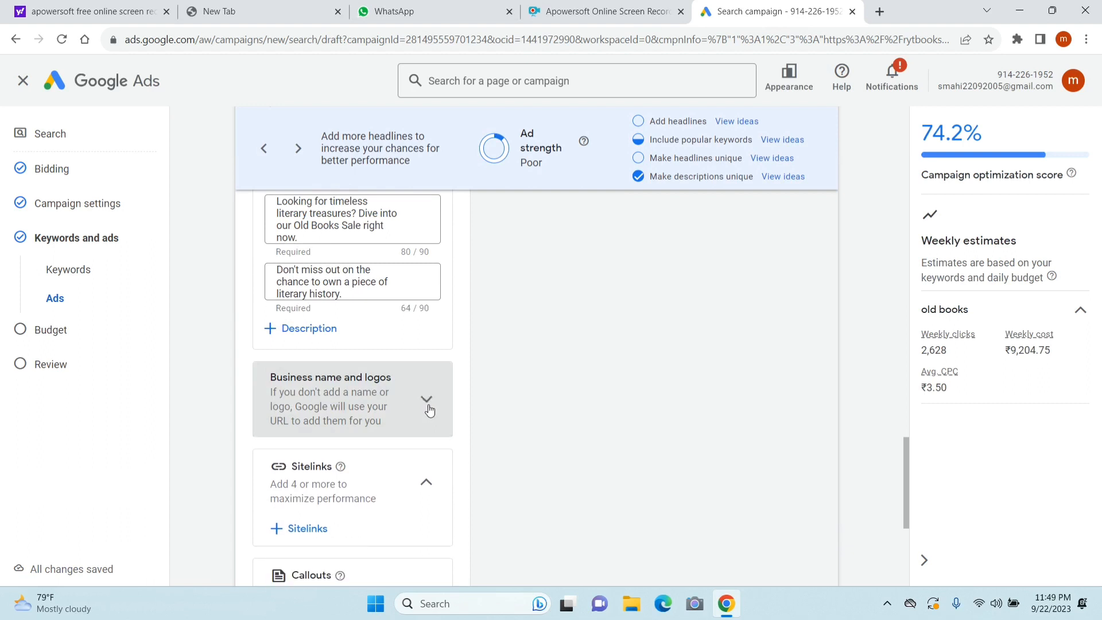
pyautogui.click(427, 404)
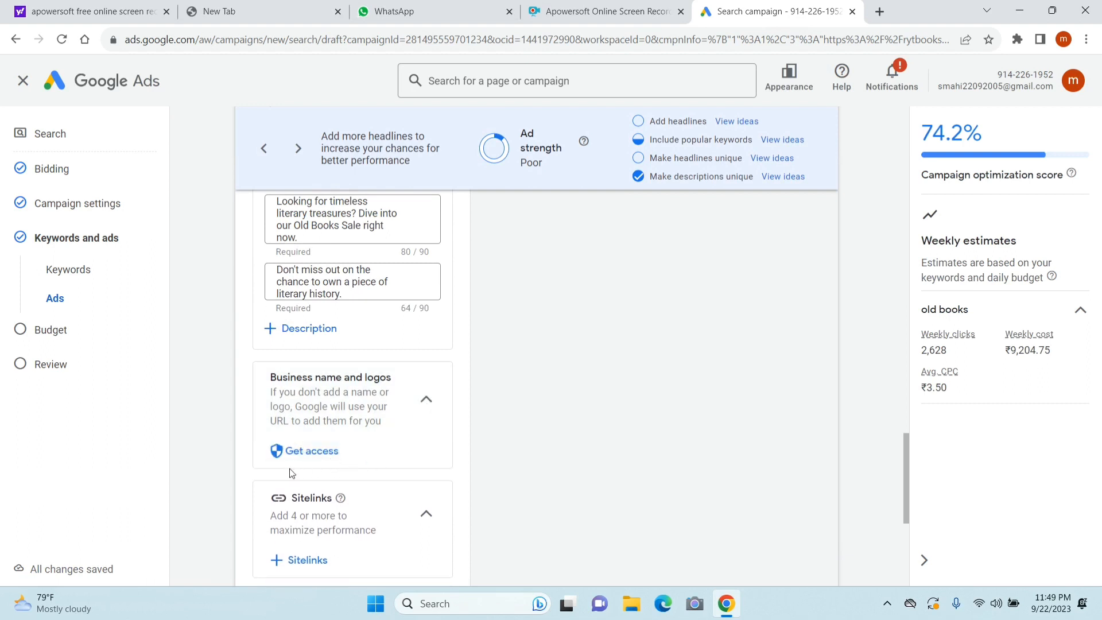
pyautogui.scroll(-3, 525, 481)
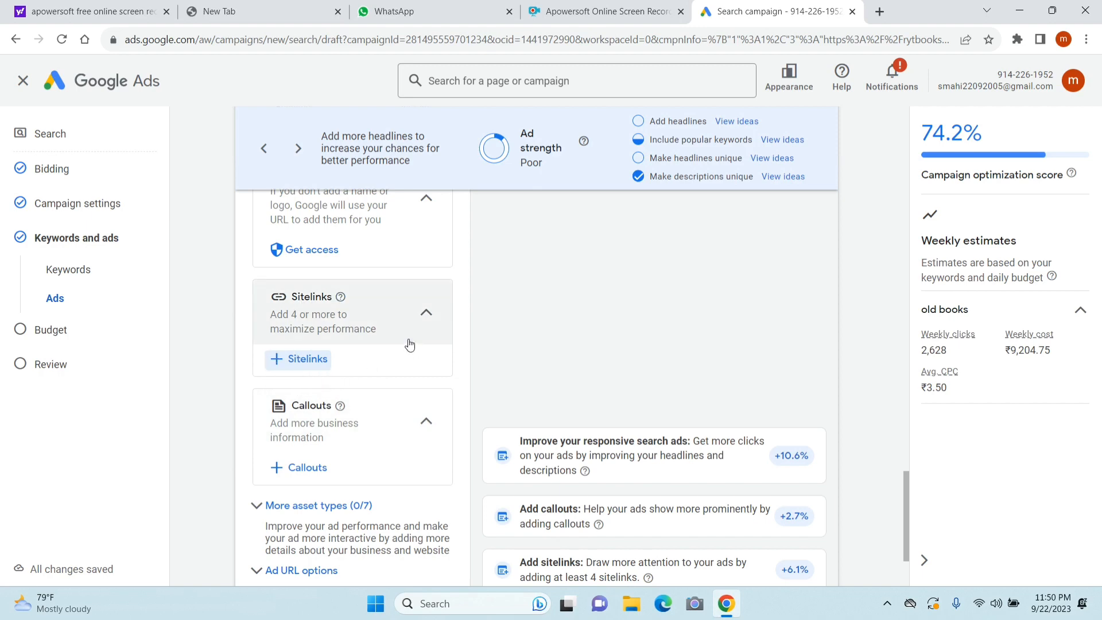
pyautogui.click(324, 368)
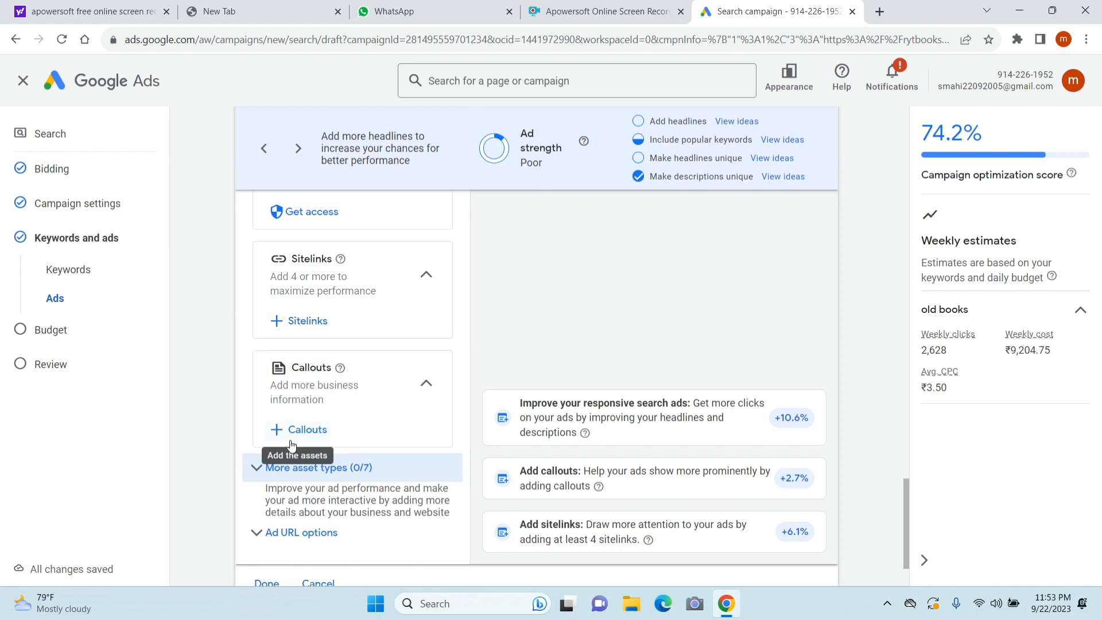
pyautogui.click(316, 468)
pyautogui.scroll(-5, 351, 520)
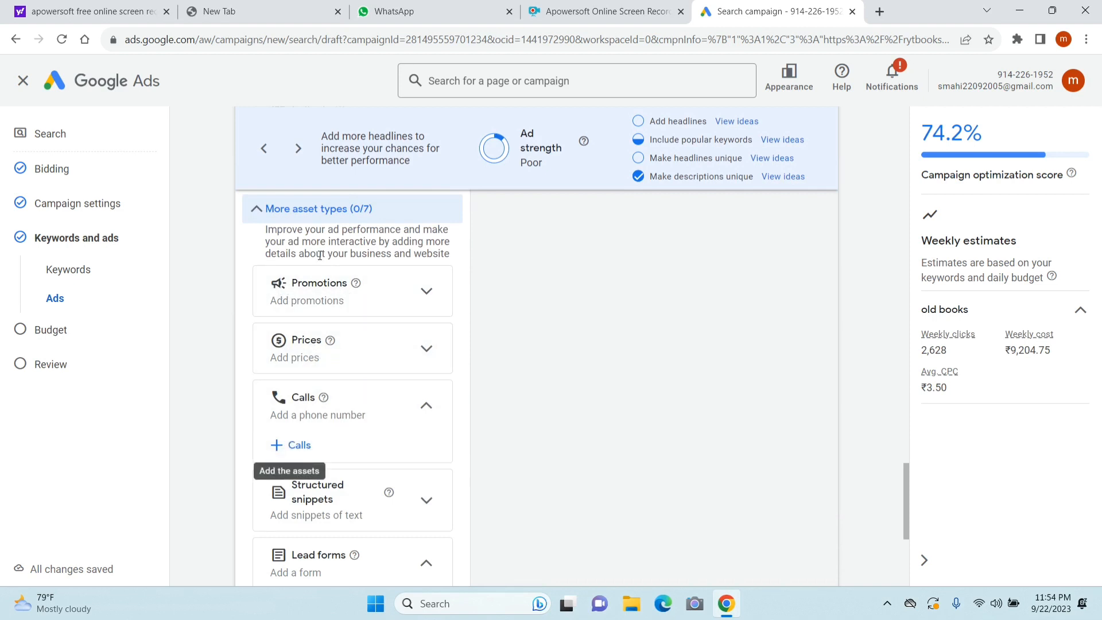
pyautogui.click(313, 208)
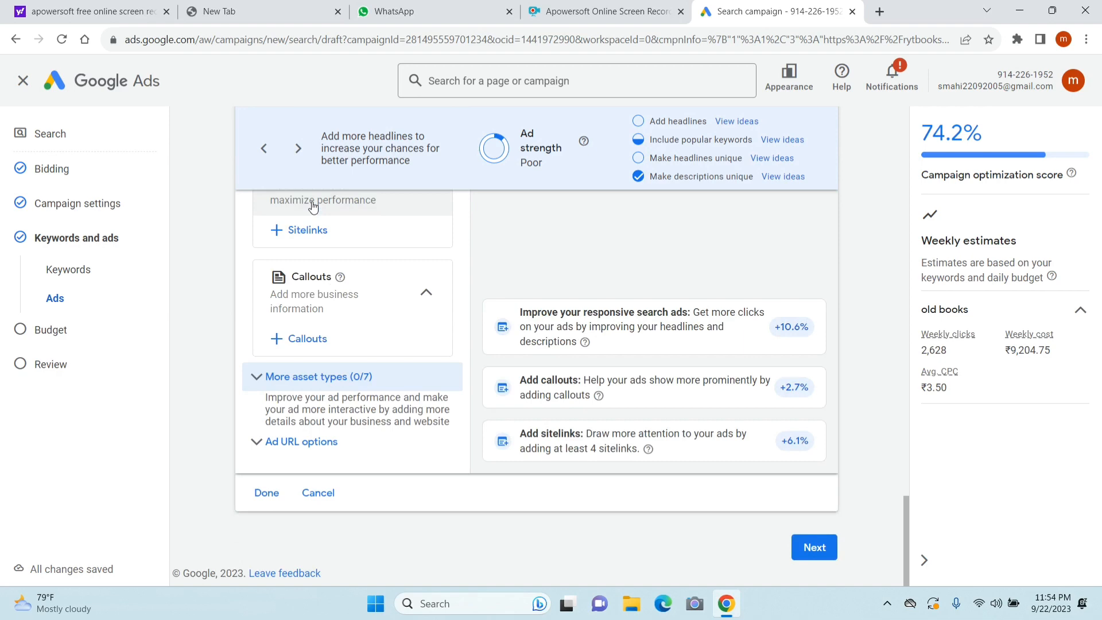
# Proceed to the campaign budget, set a custom average daily budget of ₹500 and continue to the review
pyautogui.click(812, 546)
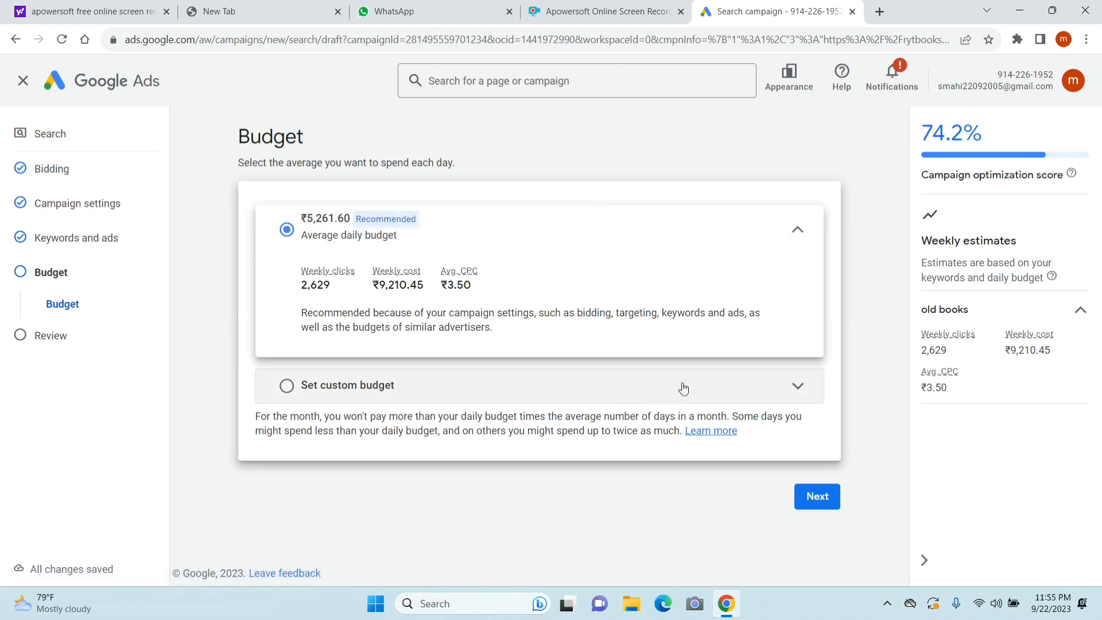
pyautogui.click(705, 387)
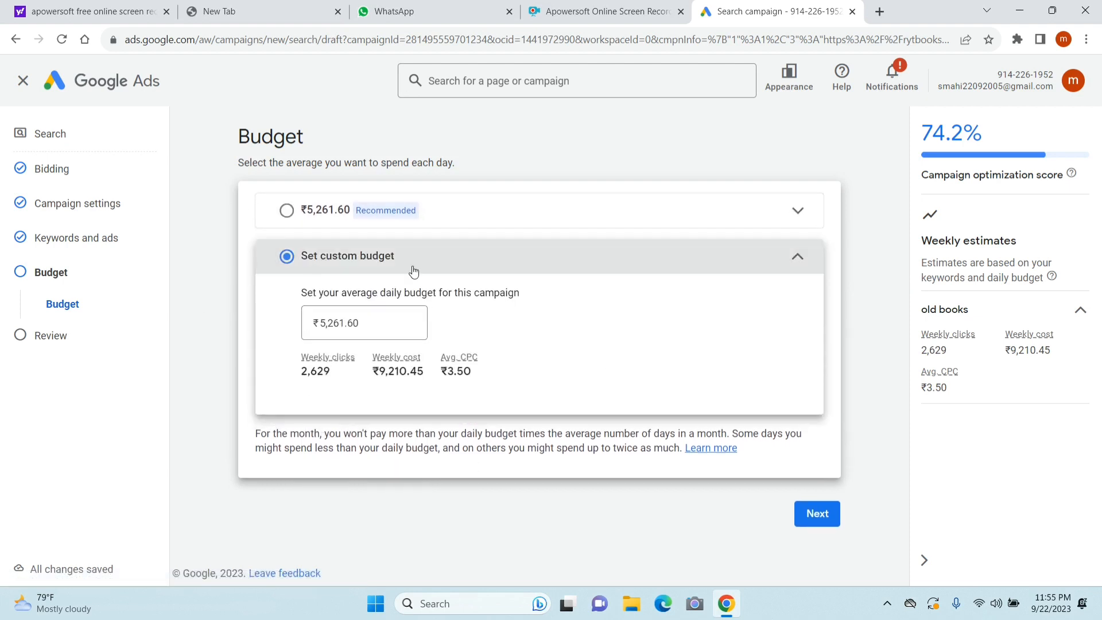
pyautogui.click(389, 321)
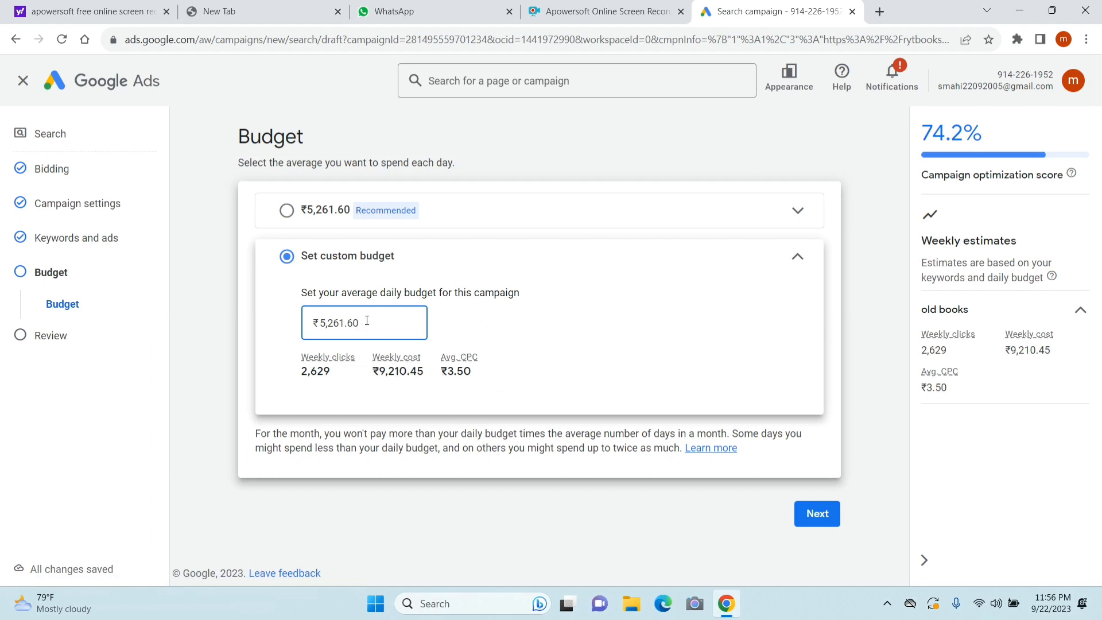
pyautogui.press('BackSpace')
pyautogui.press('BackSpace')
pyautogui.press('BackSpace')
pyautogui.press('BackSpace')
pyautogui.press('BackSpace')
pyautogui.press('BackSpace')
pyautogui.press('BackSpace')
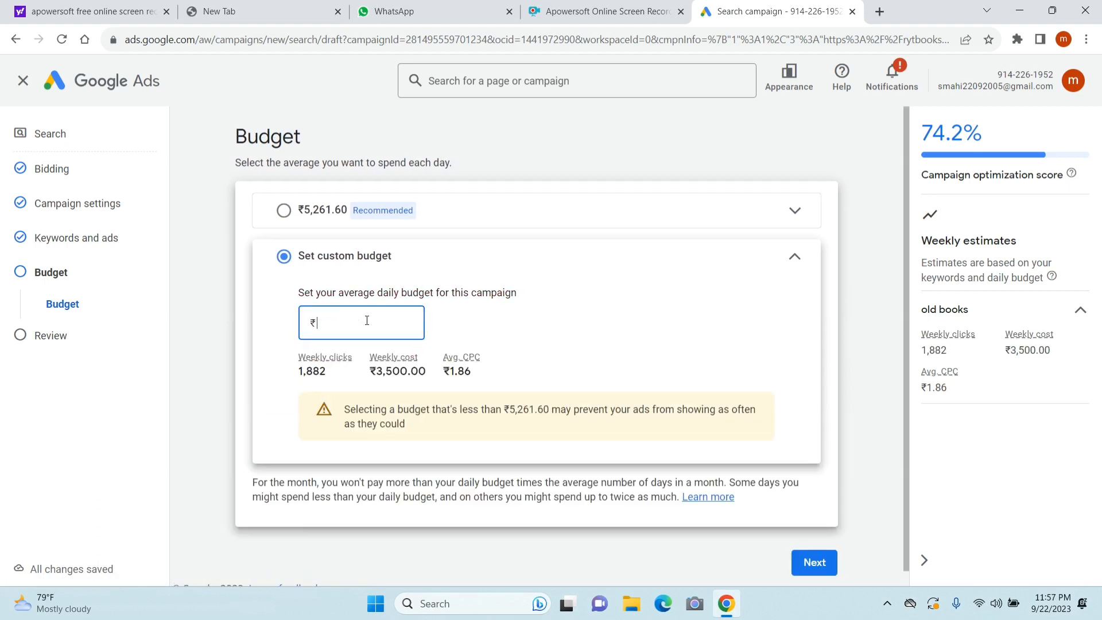
pyautogui.write('500')
pyautogui.click(811, 560)
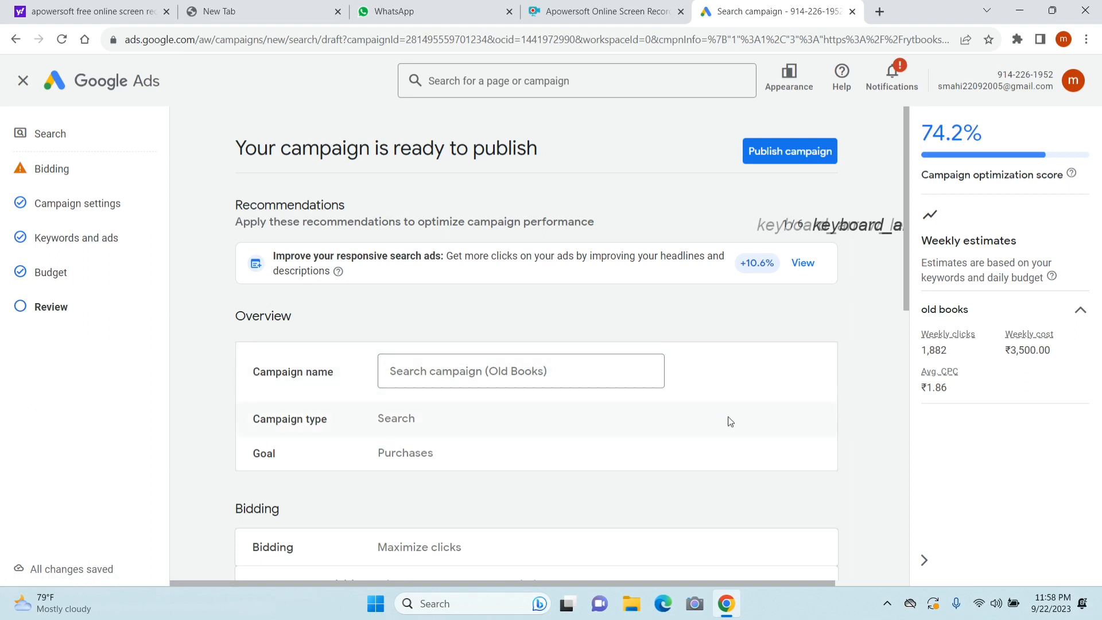
# Review the campaign's bidding, settings, keywords and ads summary, and publish the campaign
pyautogui.click(905, 441)
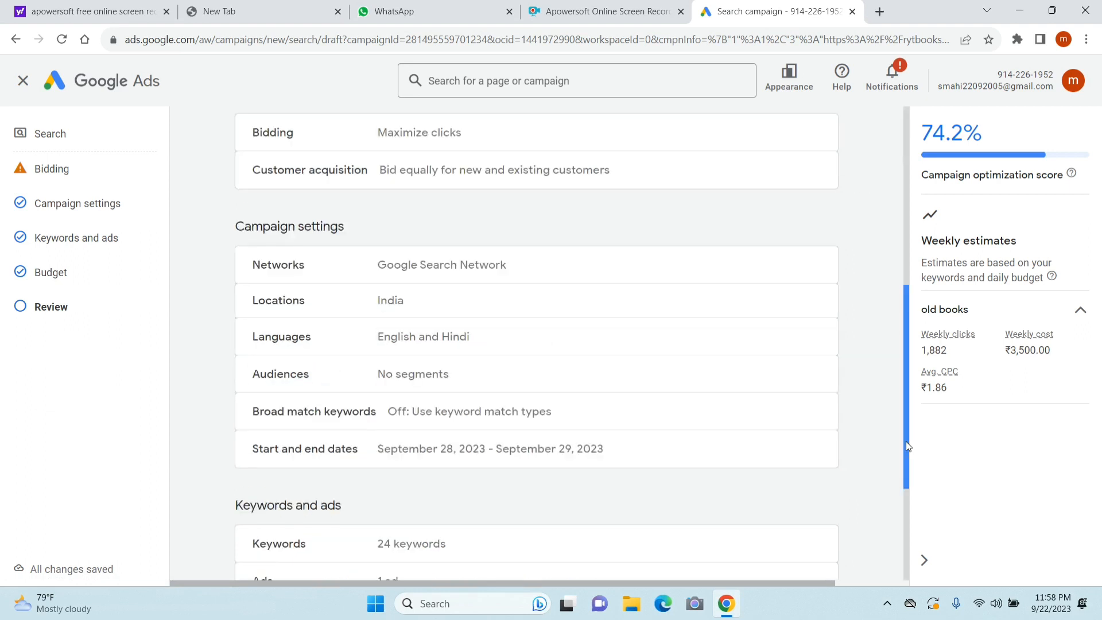
pyautogui.scroll(-4, 868, 470)
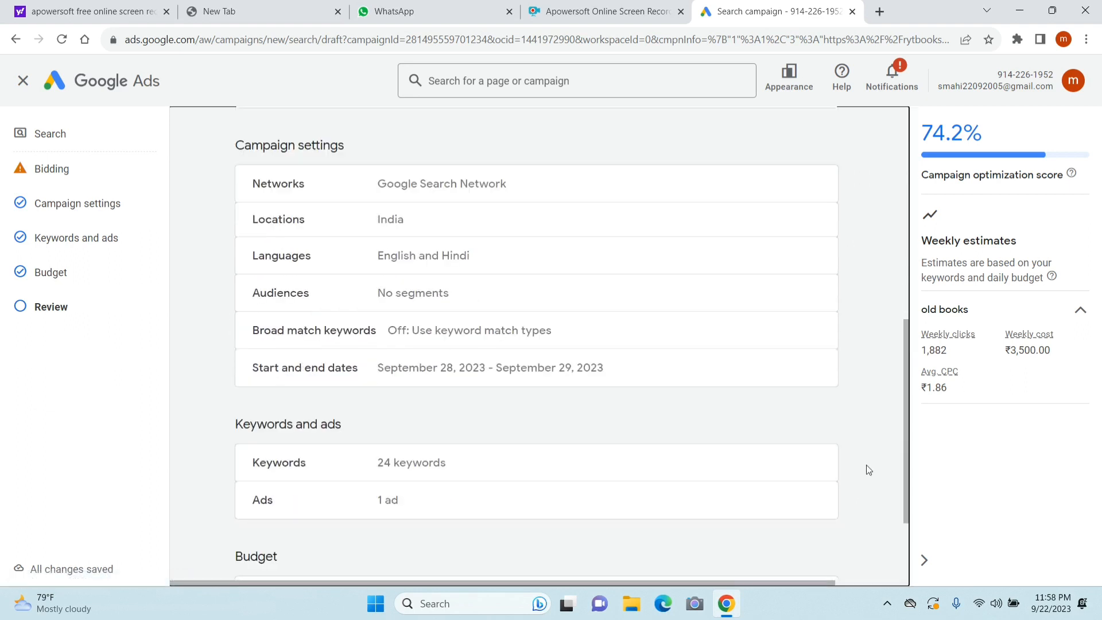
pyautogui.scroll(5, 866, 466)
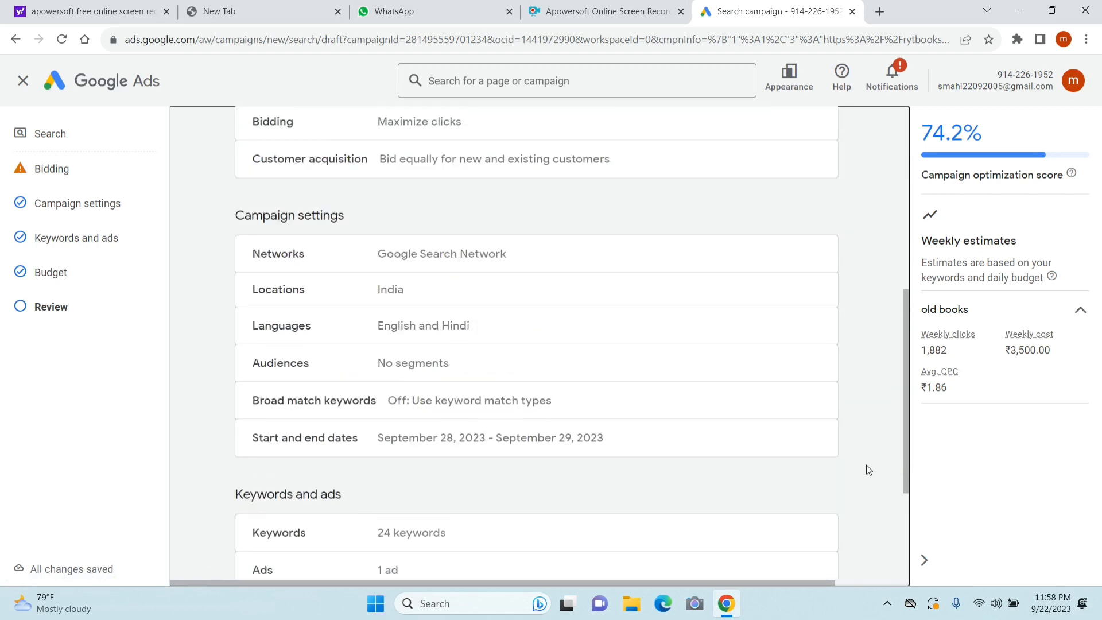
pyautogui.scroll(5, 867, 467)
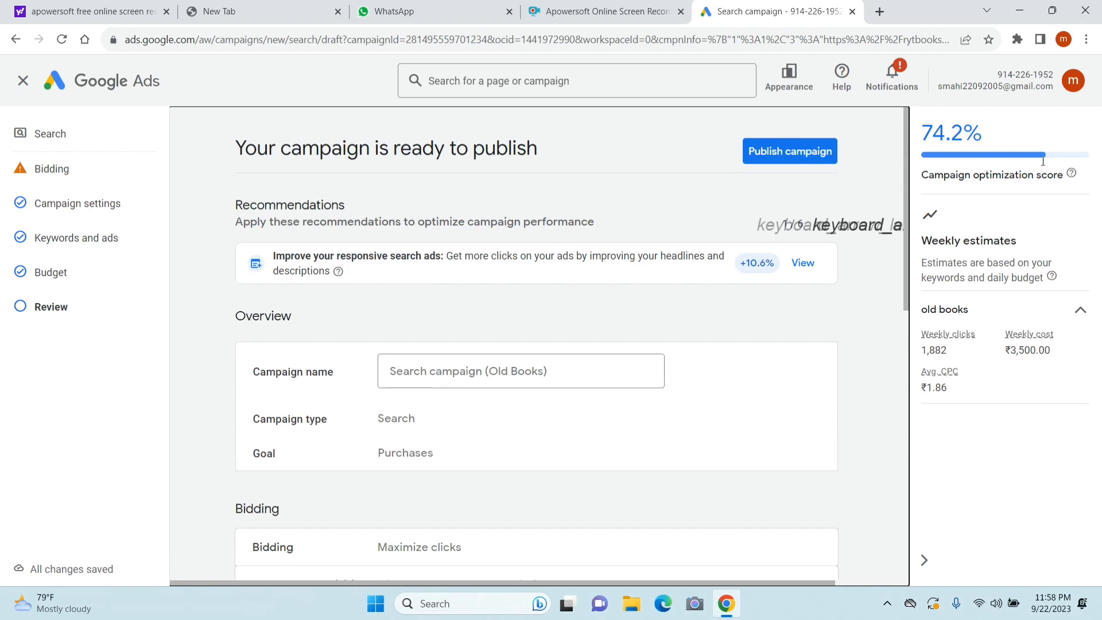
pyautogui.click(781, 157)
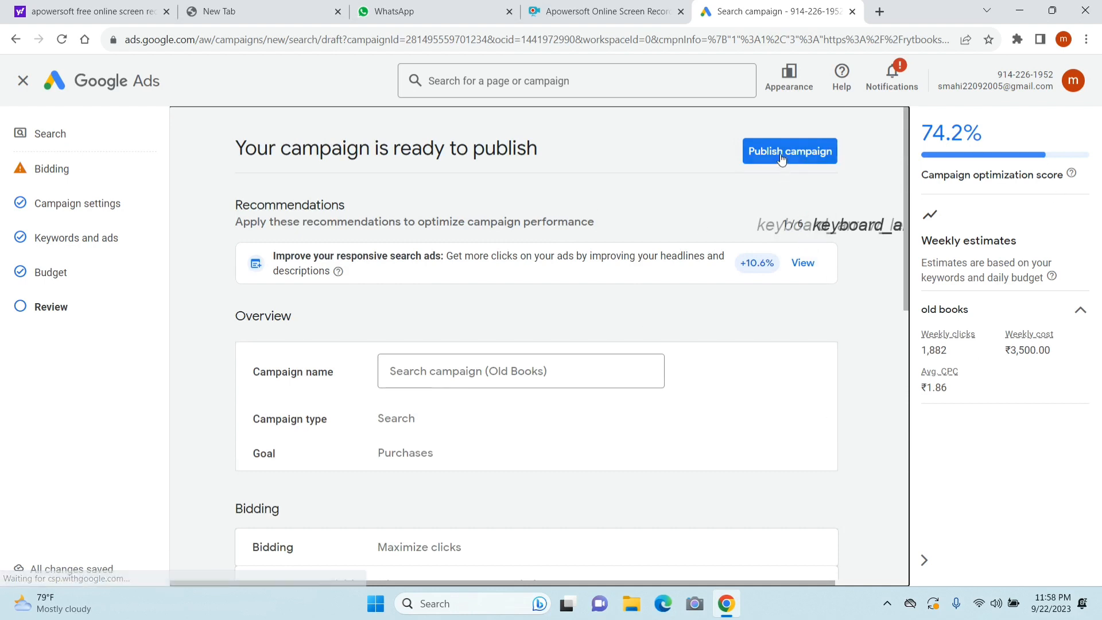